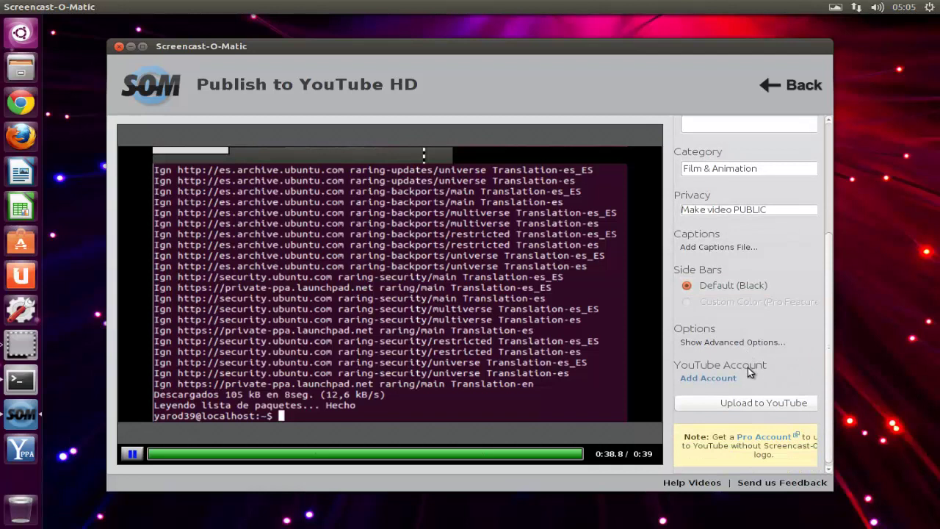
Step: Open the prompt for adding a YouTube account, cancel it, and close the Screencast-O-Matic and Terminal windows
click(708, 378)
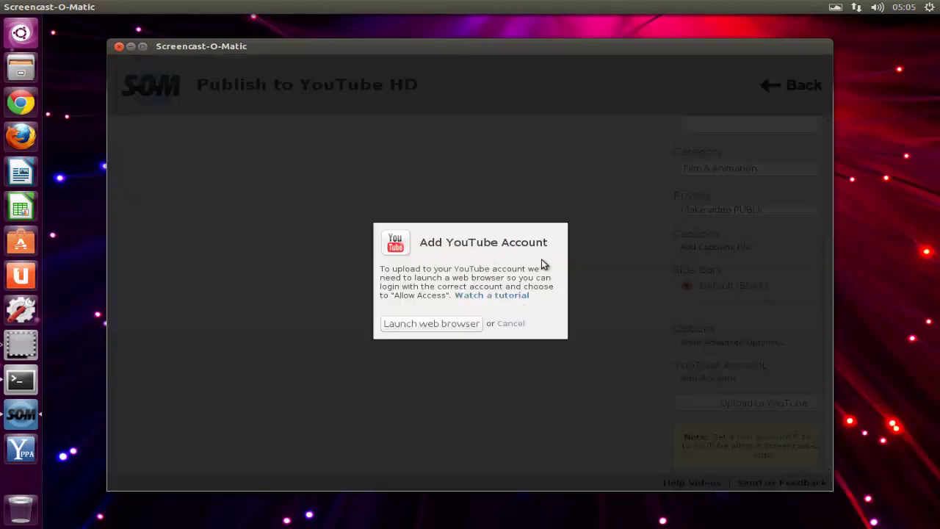
click(509, 324)
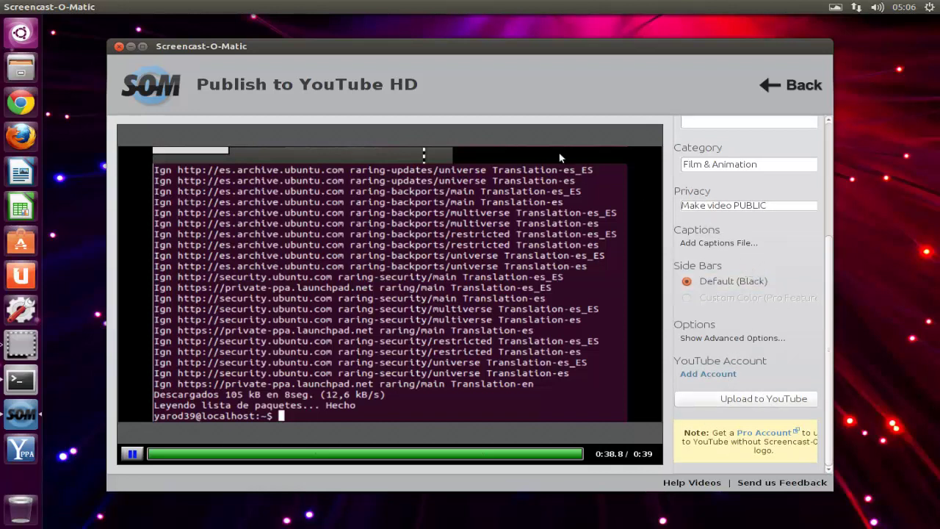
click(118, 48)
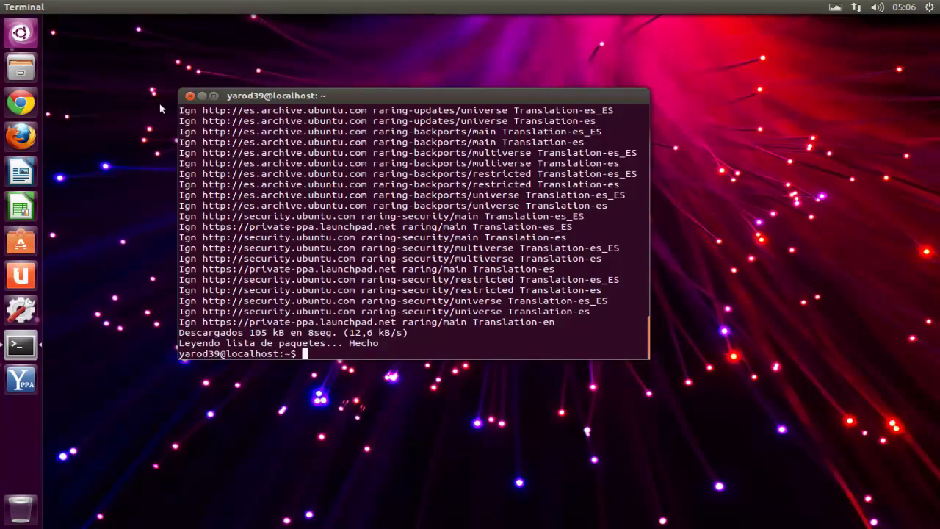
click(189, 96)
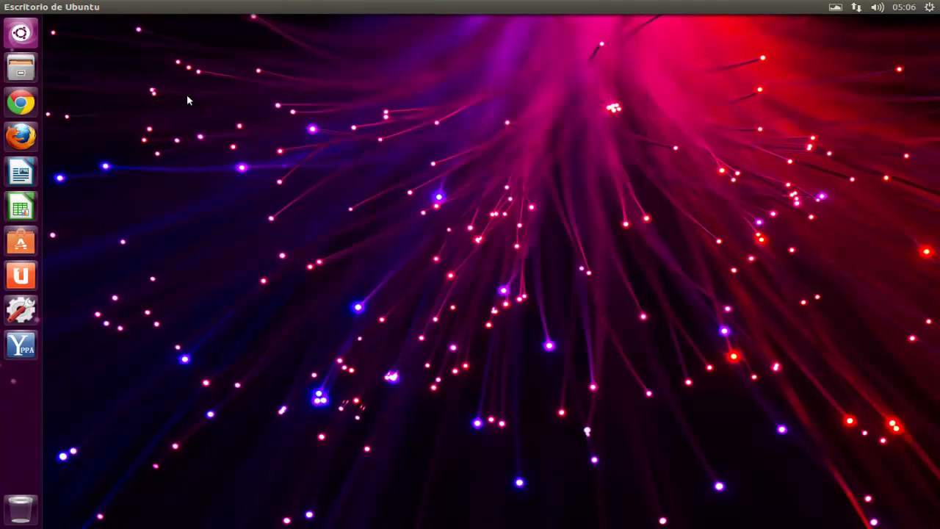
Step: Open the bookmarked Screencast-O-Matic site in Chrome, review its Go Pro features page, and close the spare Google tab
click(28, 106)
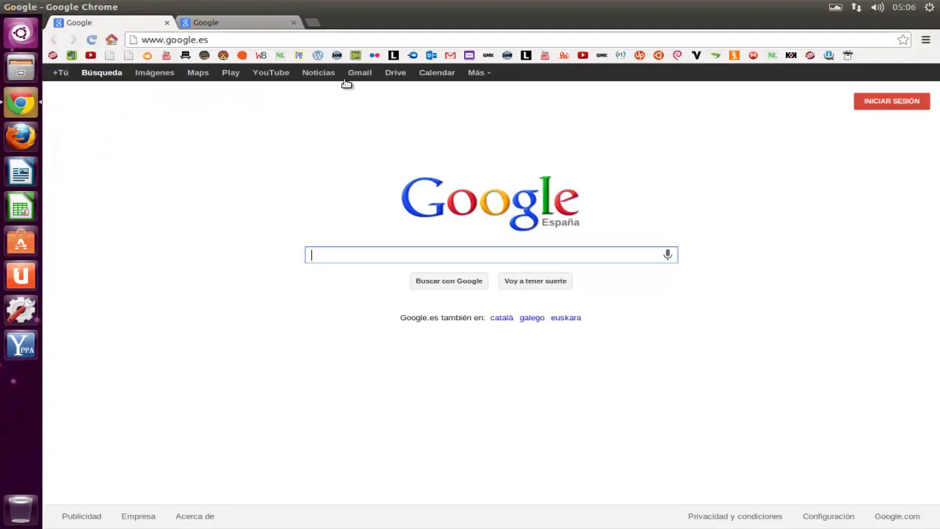
click(337, 55)
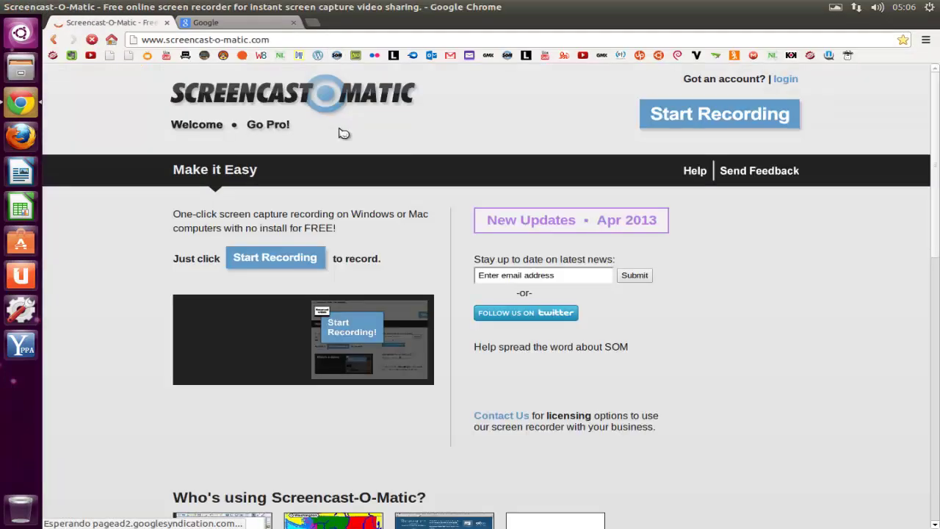
click(268, 125)
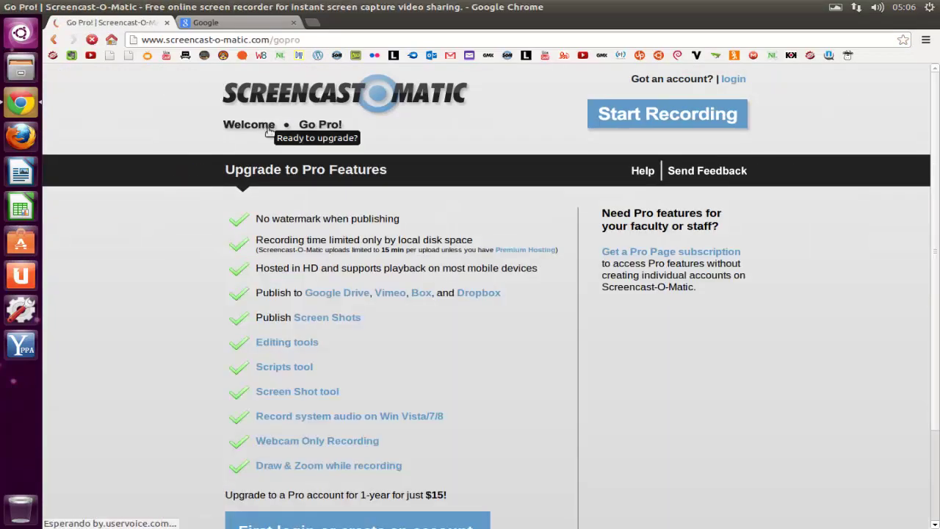
scroll(318, 227, down, 3)
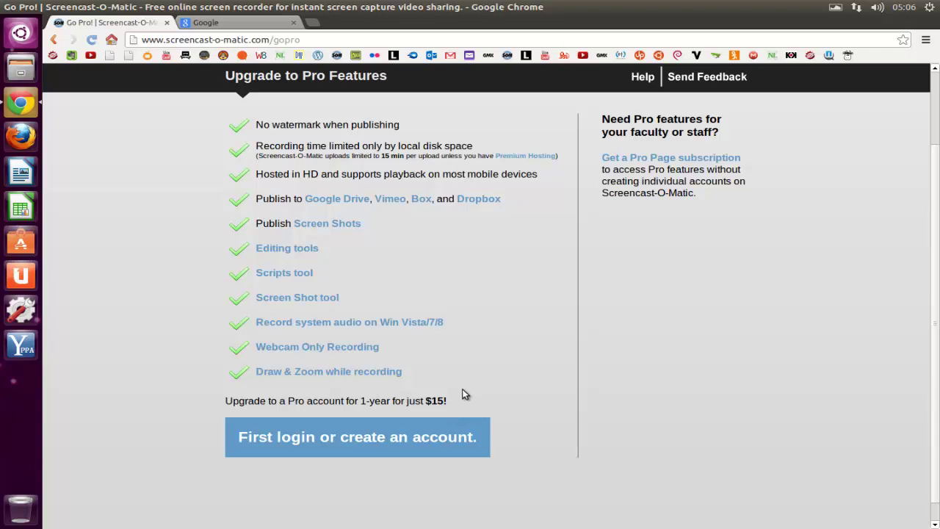
scroll(462, 394, up, 3)
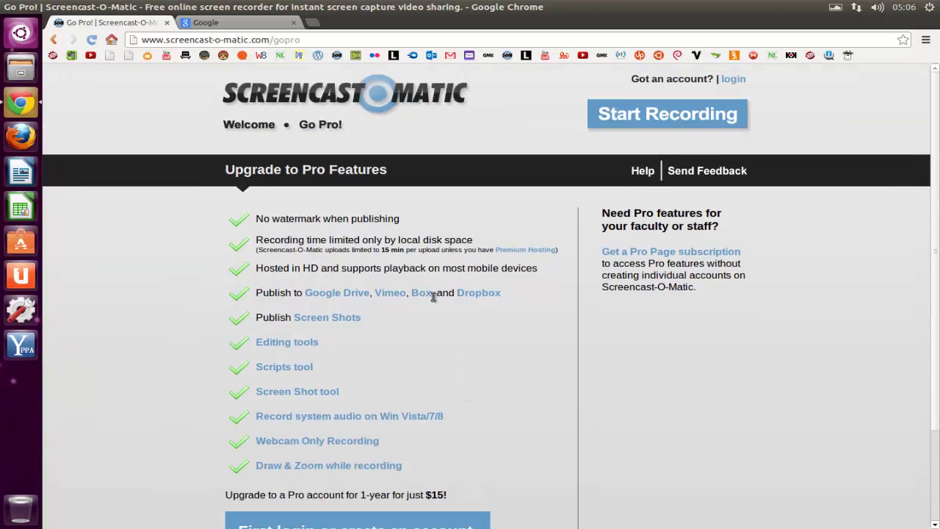
click(293, 22)
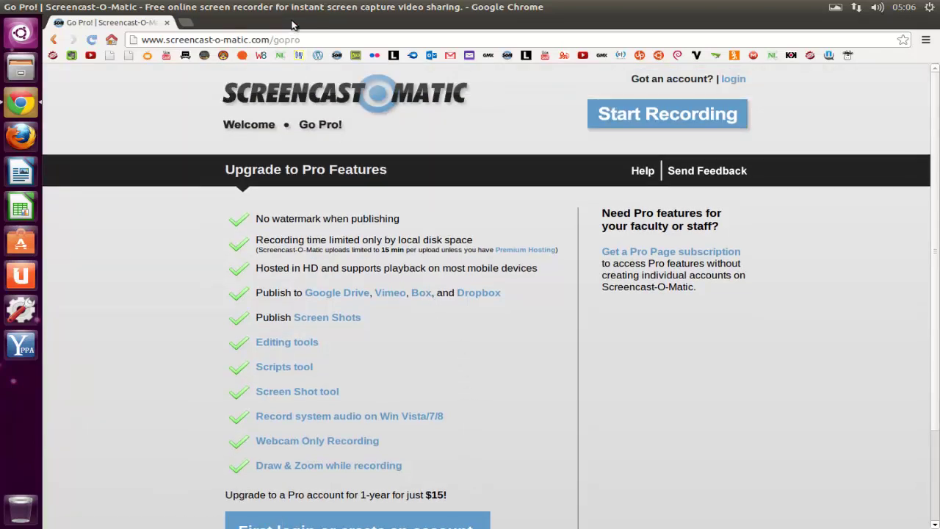
Step: Log in to the Screencast-O-Matic site with the saved account e-mail and the account password, retrying the password as needed
click(731, 81)
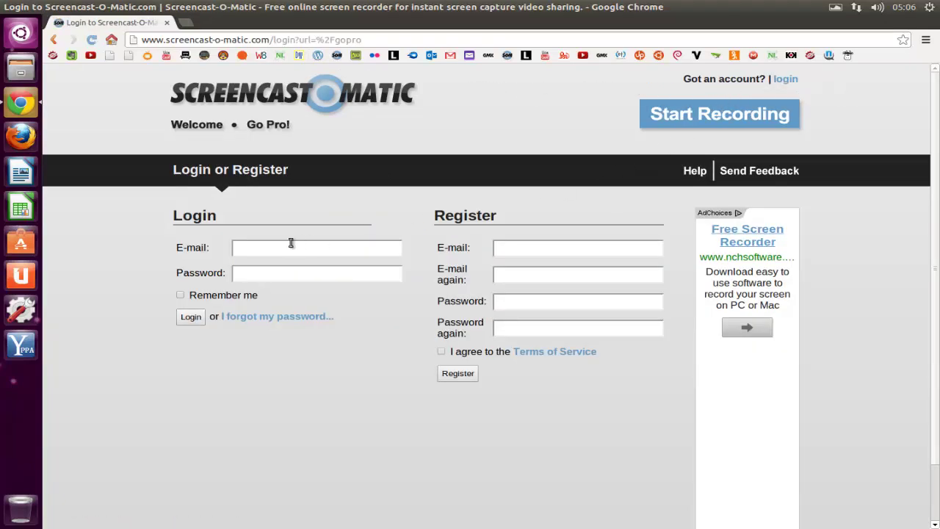
click(242, 247)
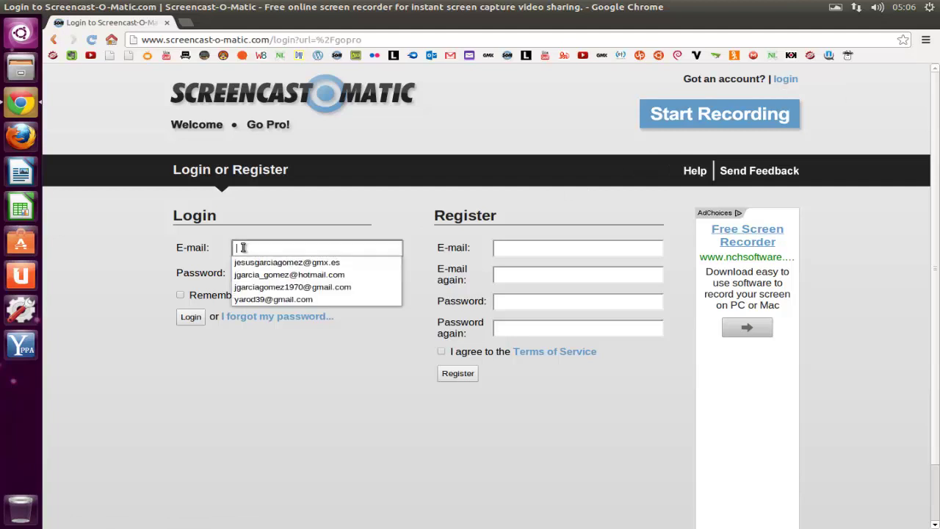
click(254, 287)
click(250, 274)
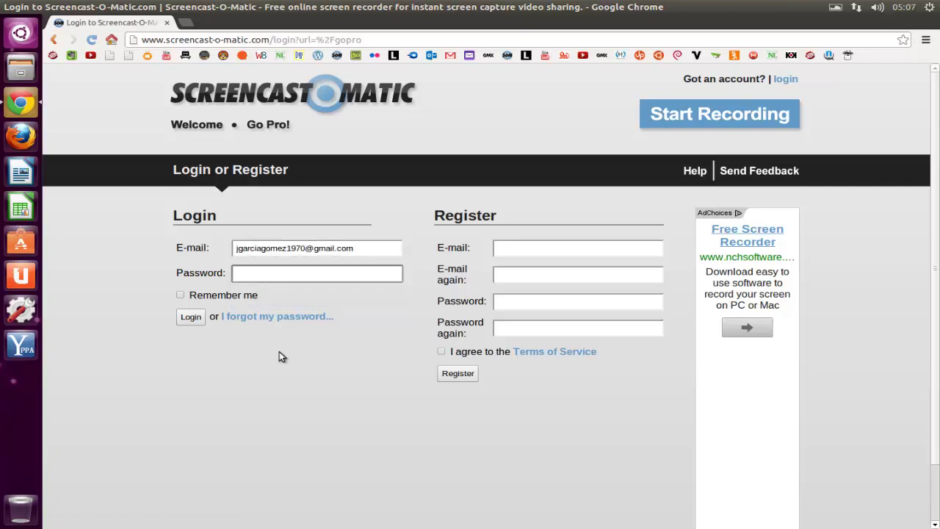
text(aaaaaaaa)
key(Return)
text(aaaa)
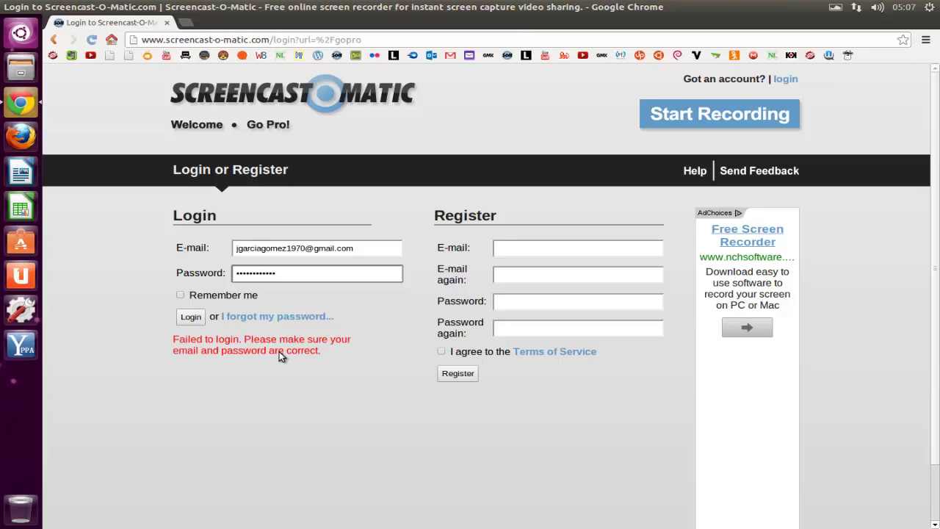
text(a)
key(Return)
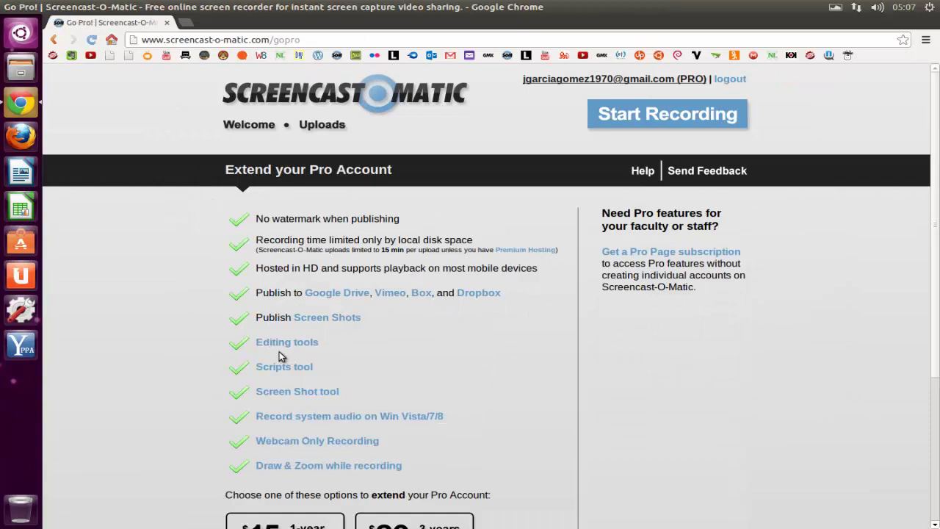
Step: Launch the screen recorder, set the recording area to Fullscreen, and move the recorder controls lower with the info box hidden
scroll(279, 356, down, 3)
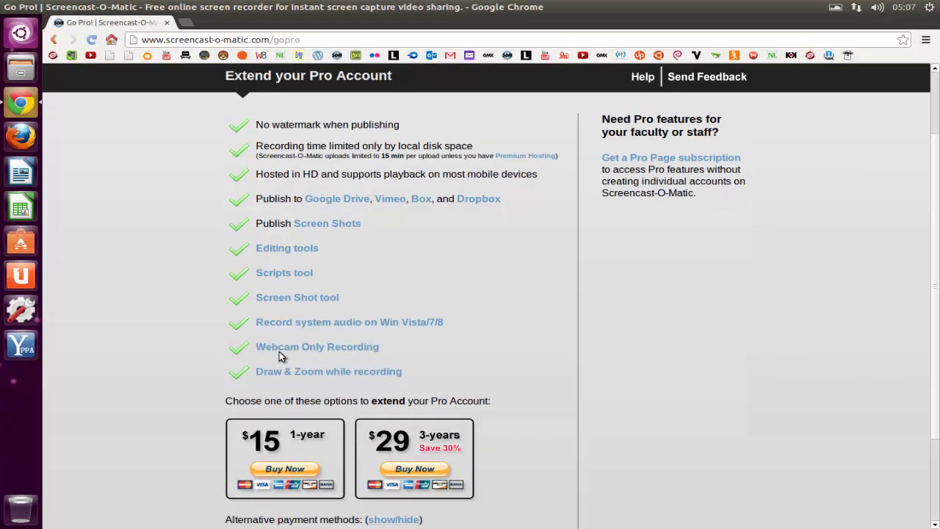
scroll(279, 351, up, 3)
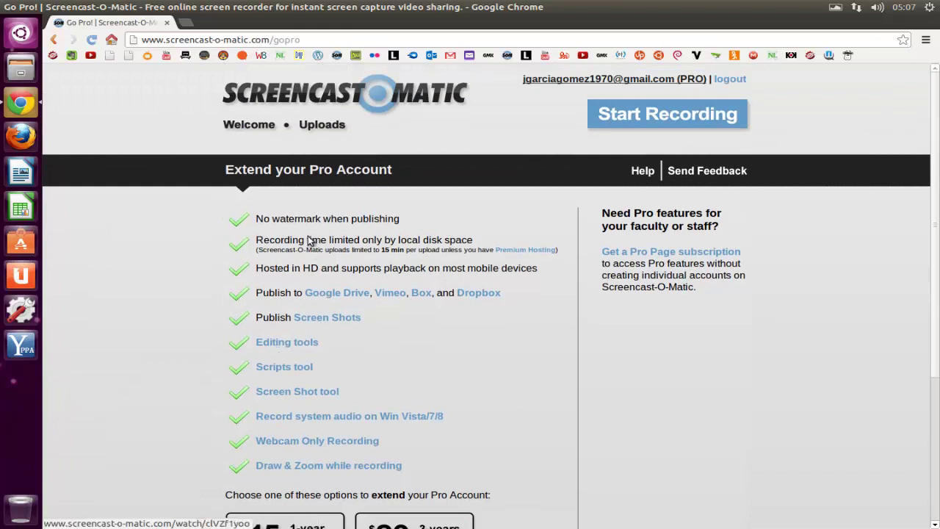
click(656, 122)
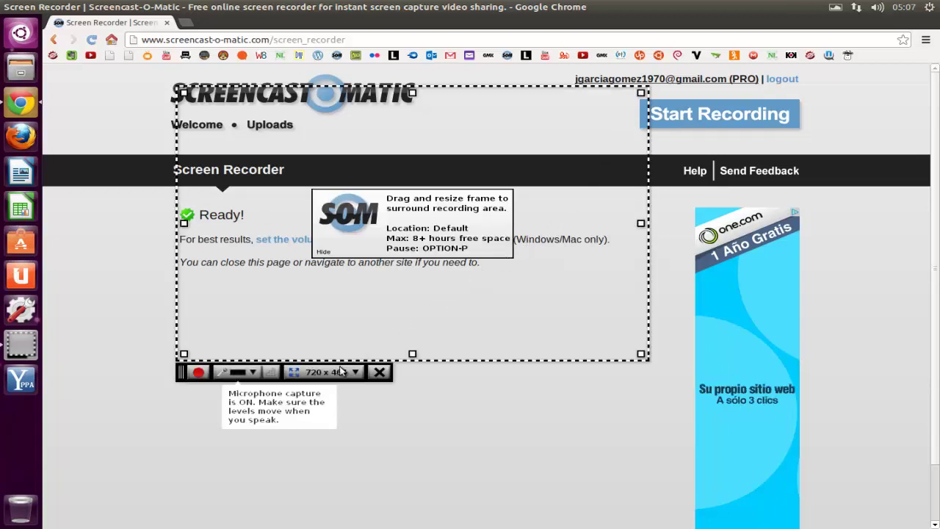
click(356, 373)
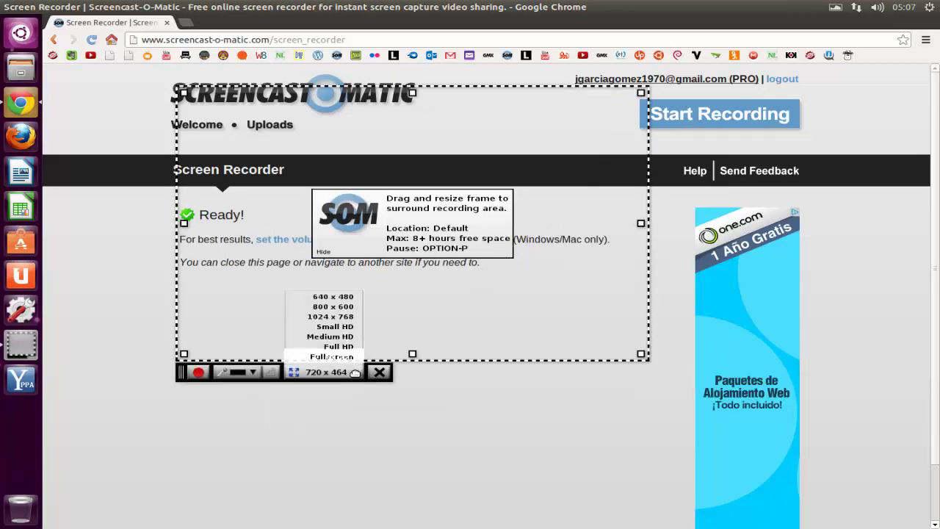
click(348, 357)
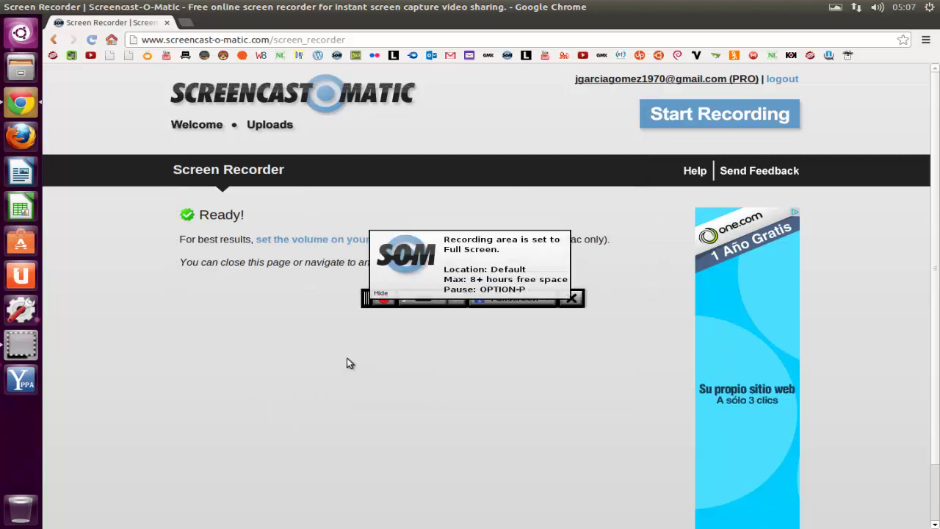
click(380, 292)
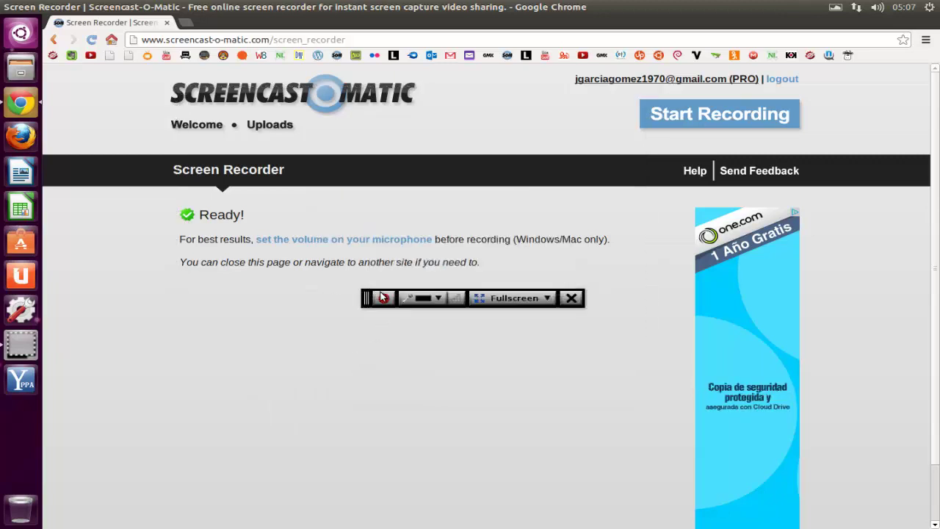
drag(367, 305, 367, 345)
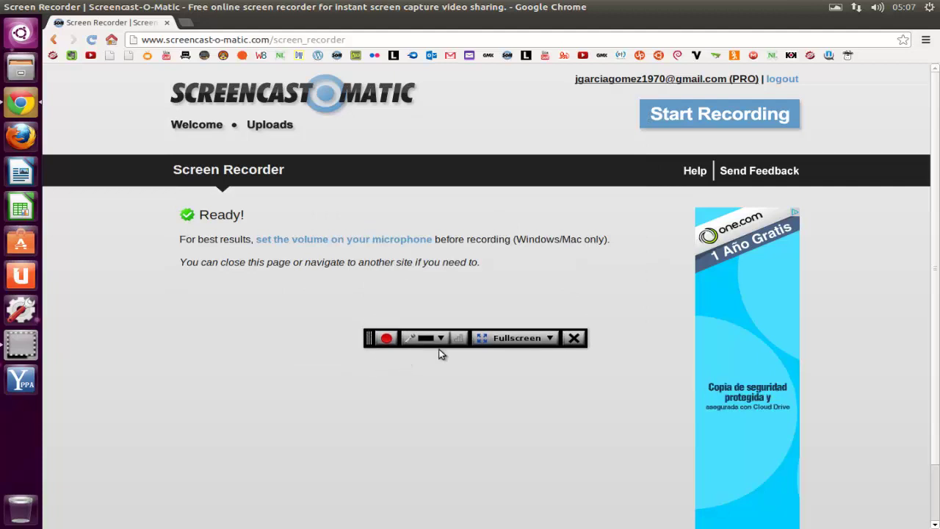
Step: Record a full-screen clip that shows the browser tab being closed, and finish the recording
click(386, 340)
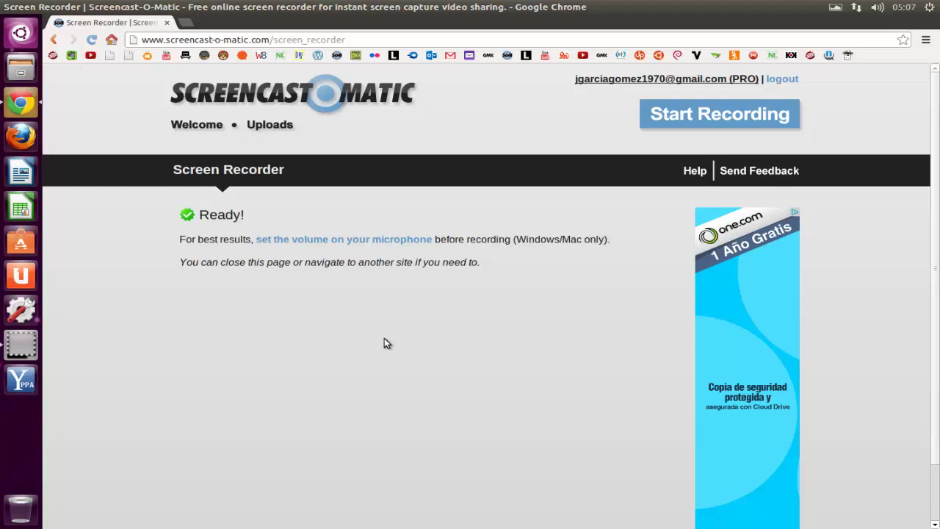
click(167, 23)
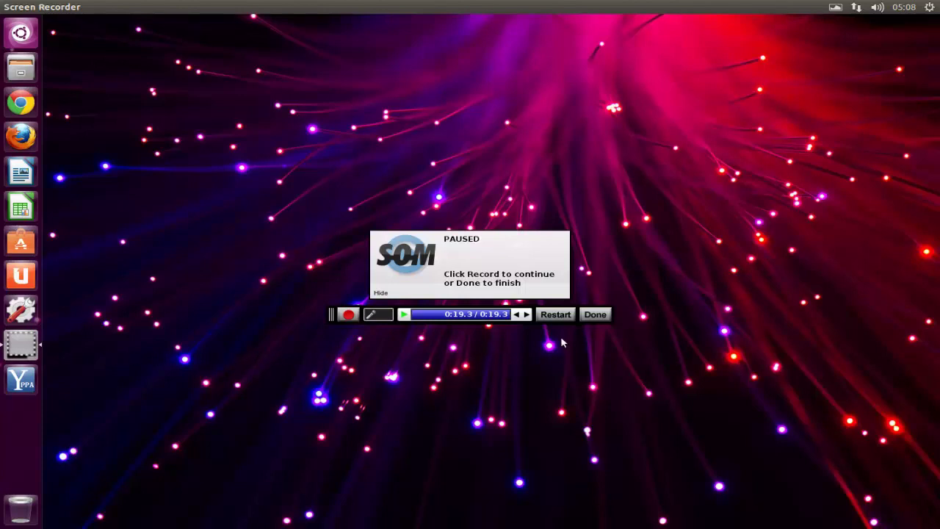
click(596, 314)
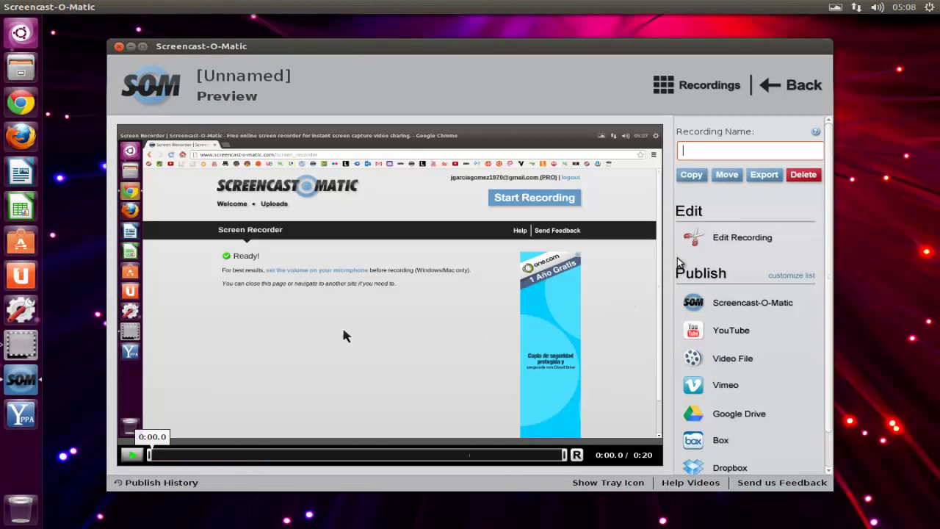
Step: Open the new unnamed recording for editing and play it through
click(734, 239)
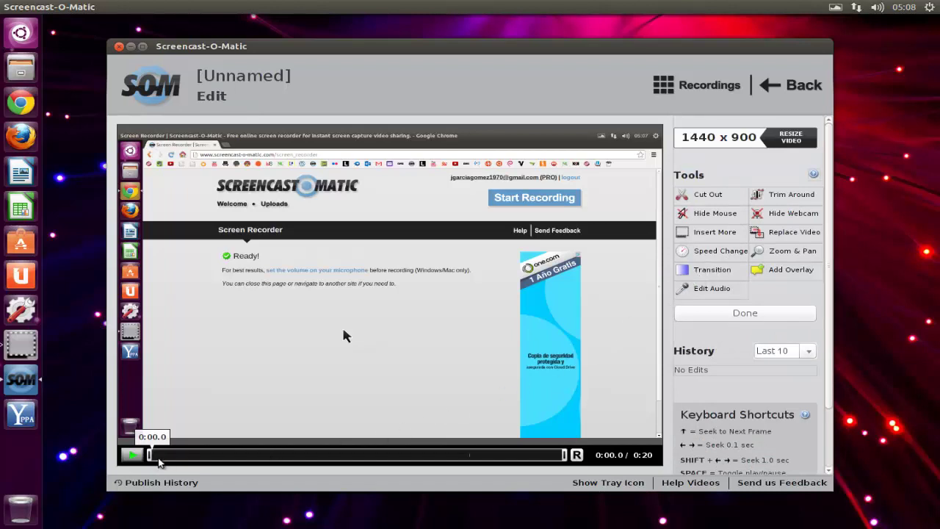
click(132, 455)
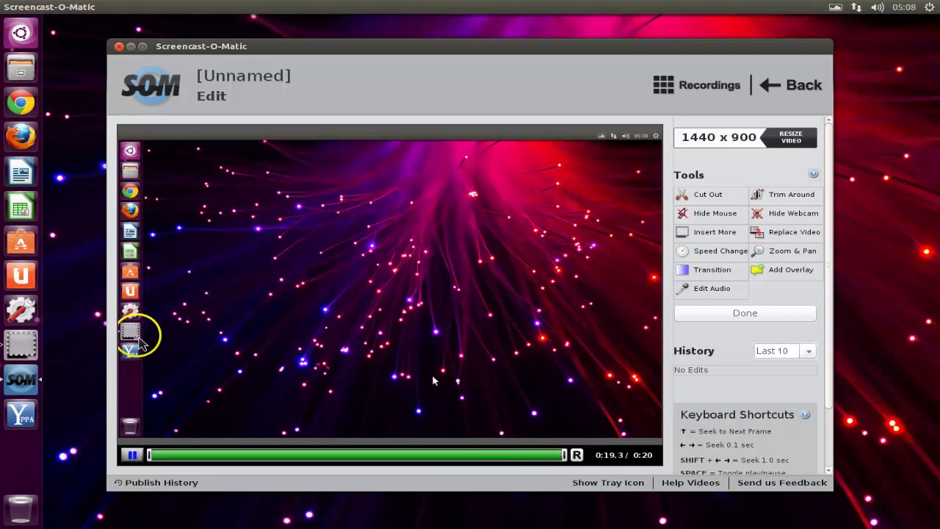
Step: Try the Hide Mouse edit on the recording and delete it from the edit history
click(705, 198)
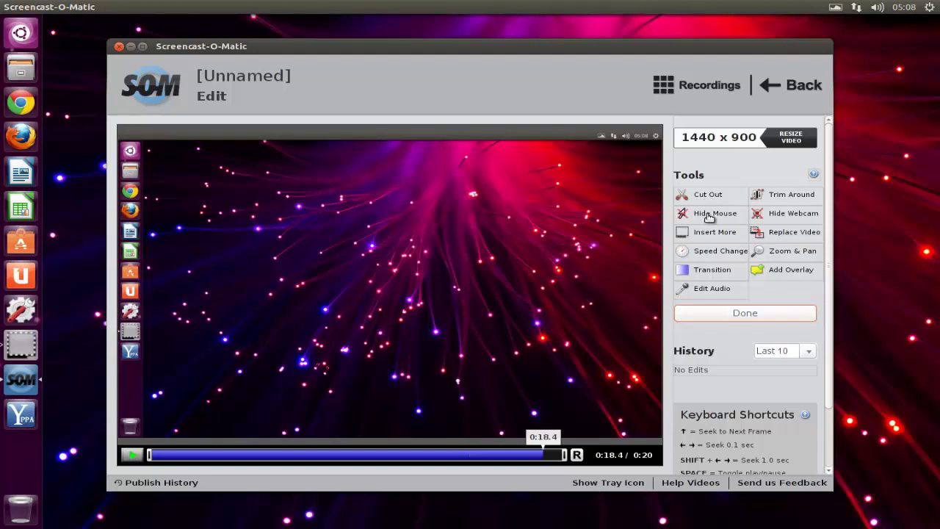
click(710, 215)
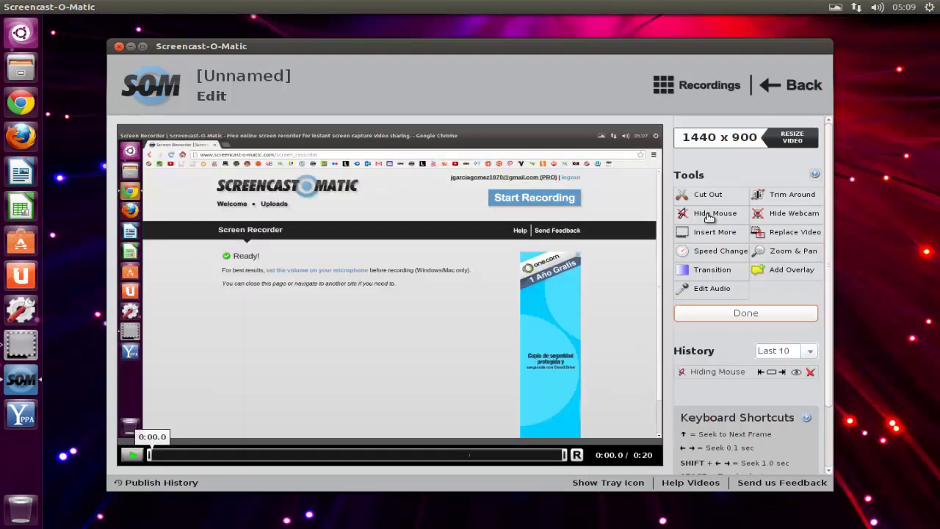
click(811, 372)
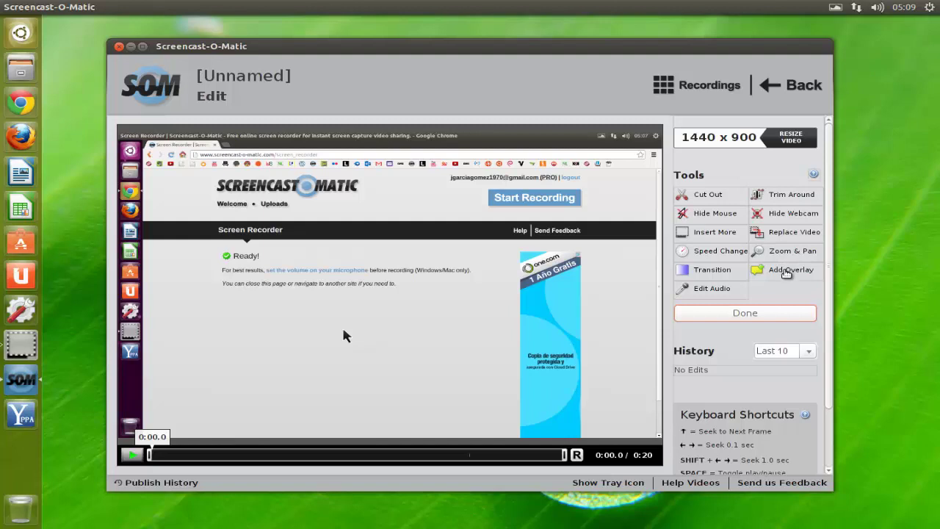
Step: Add a black start transition lasting 1,00 second with no delay, and play the beginning of the recording to check it
click(713, 270)
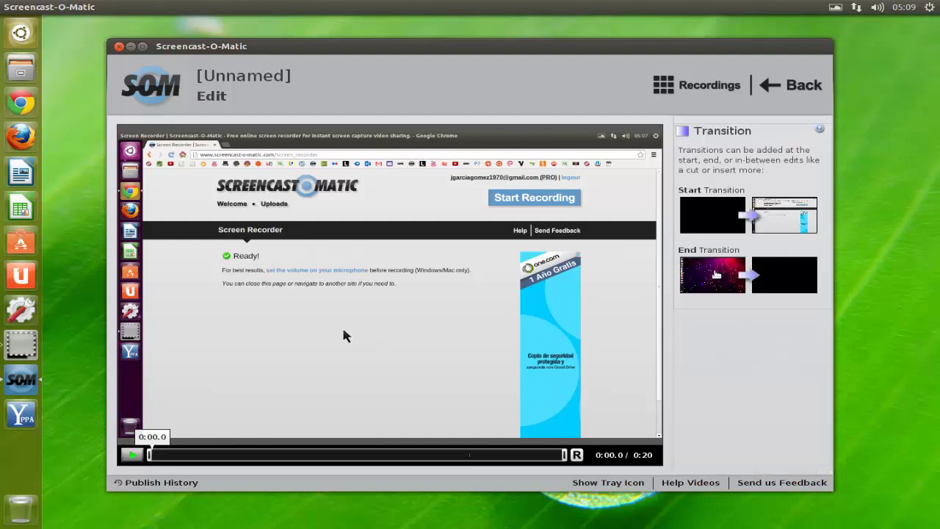
click(711, 222)
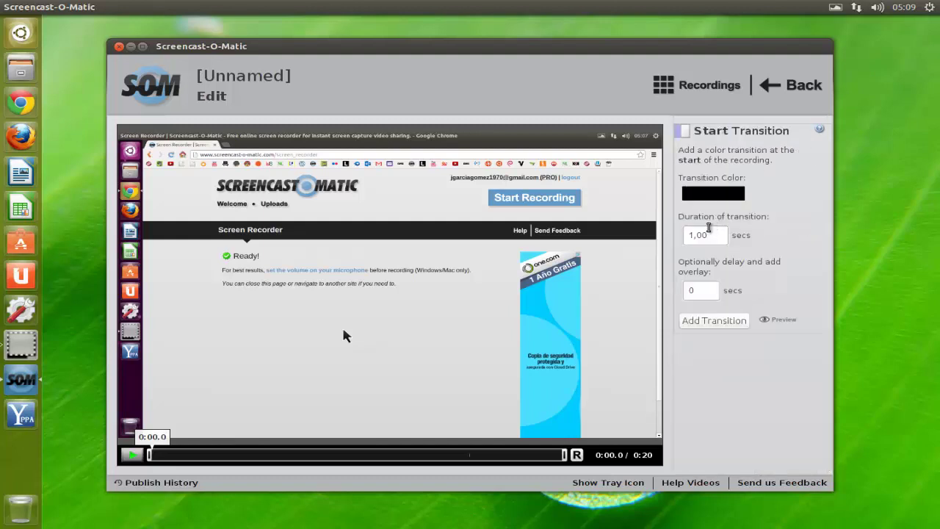
click(713, 321)
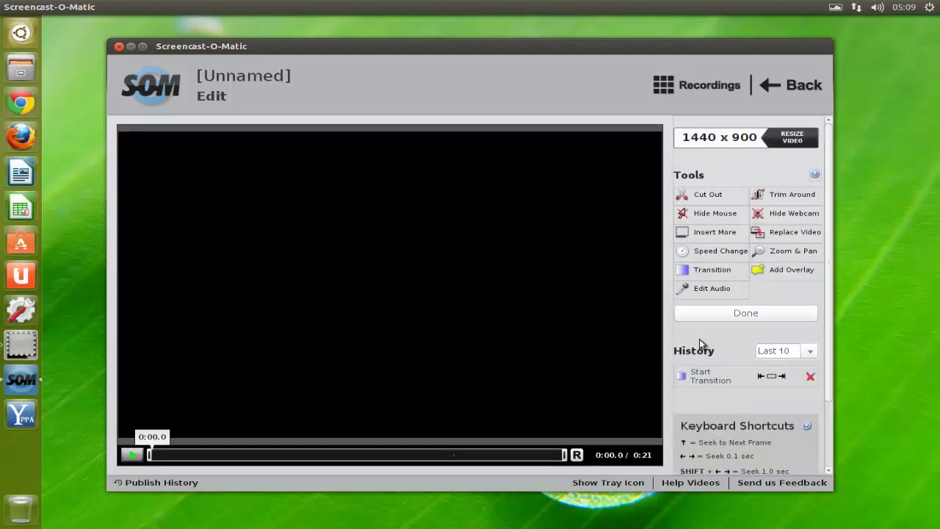
click(133, 455)
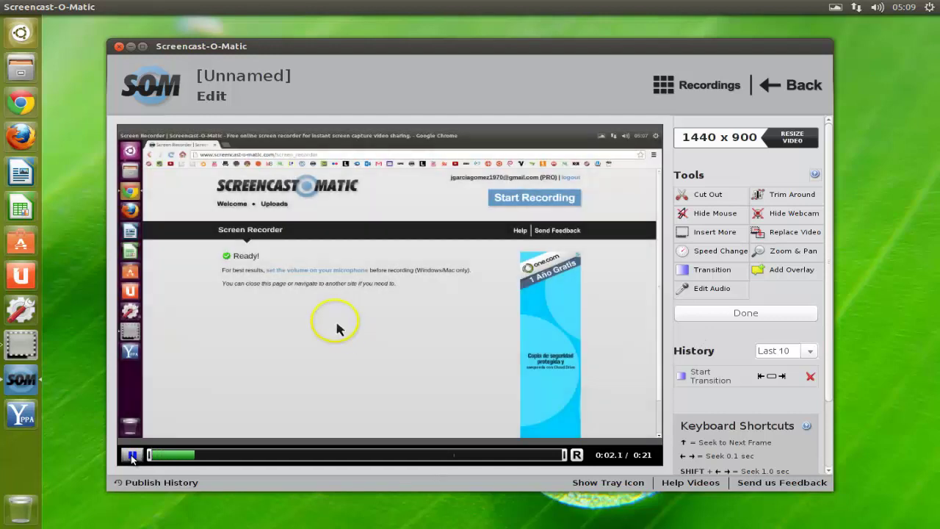
click(132, 455)
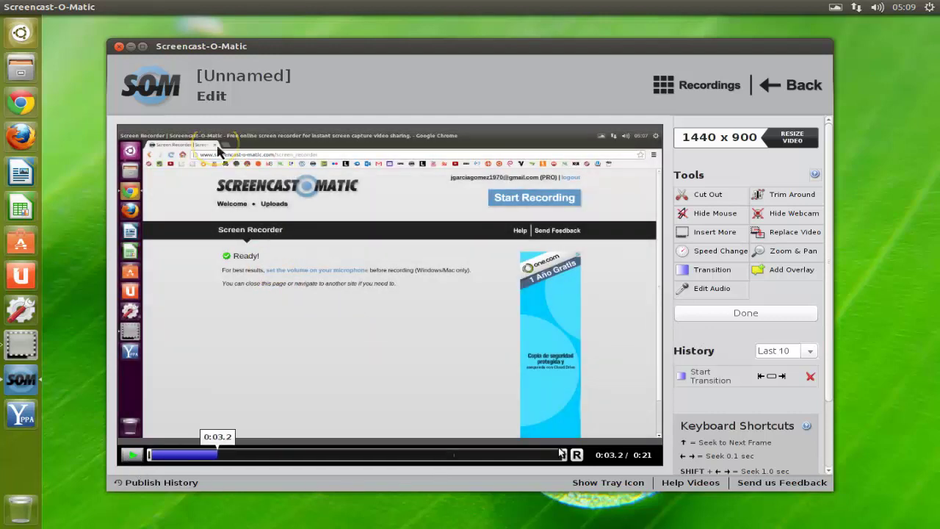
Step: Add a black end transition lasting 1,00 second with no delay to the recording
click(707, 269)
click(729, 228)
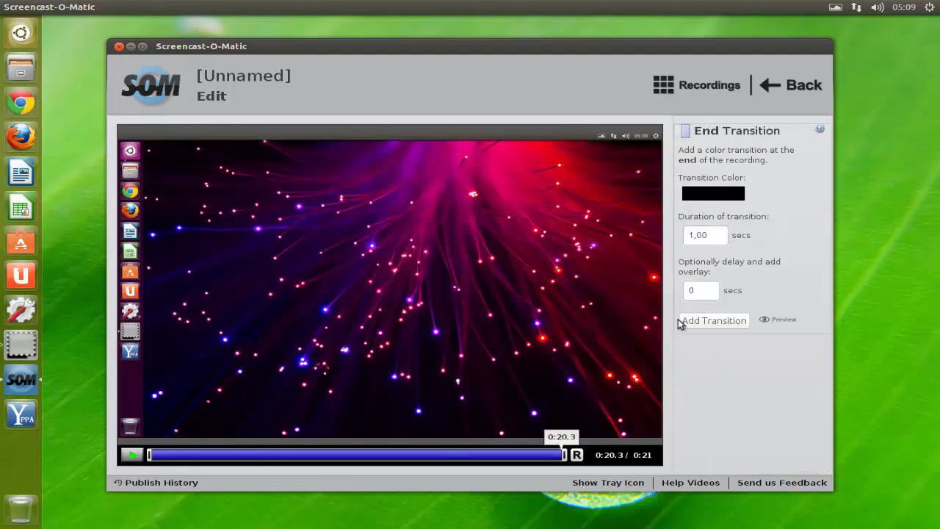
click(548, 455)
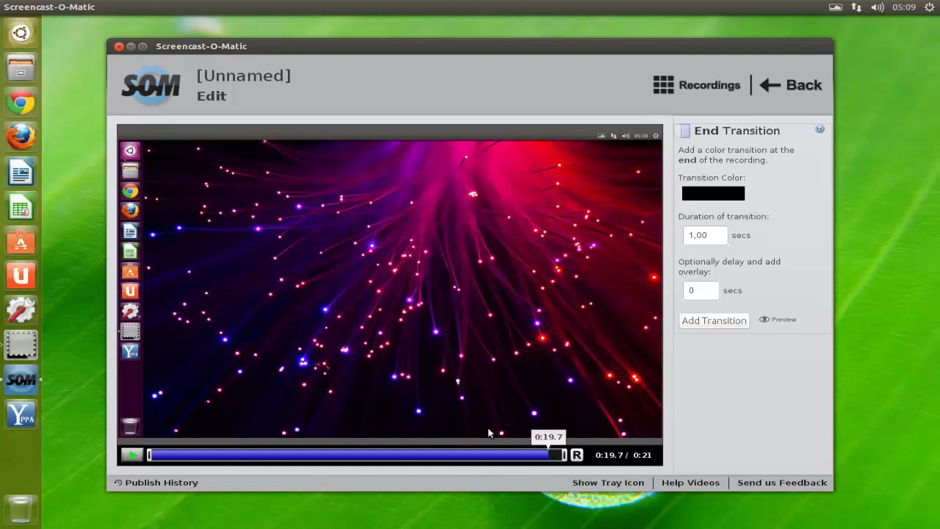
click(721, 321)
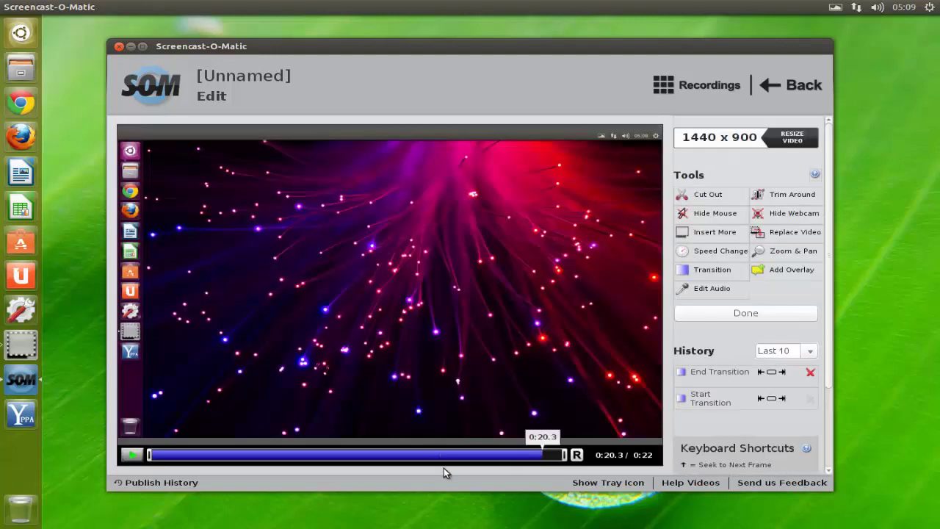
Step: Play the recording from beginning to end to check the start and end transitions
click(133, 456)
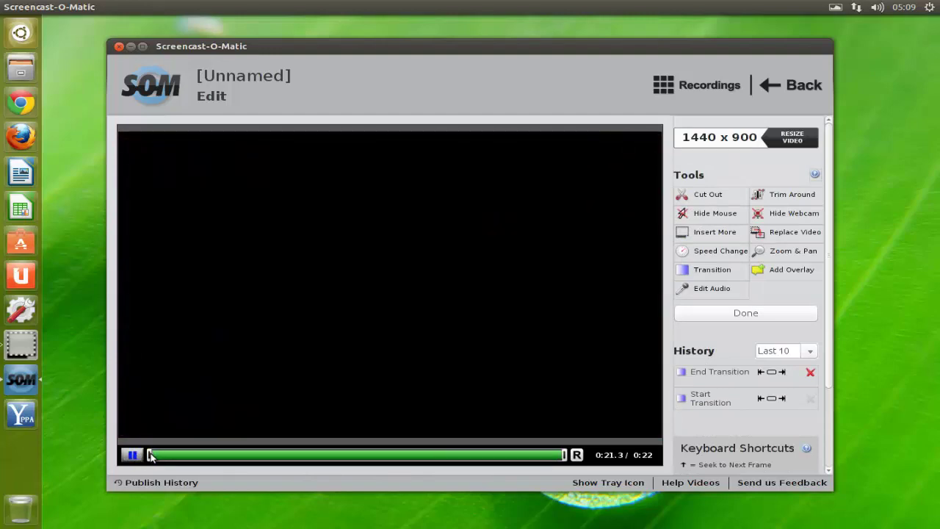
click(166, 458)
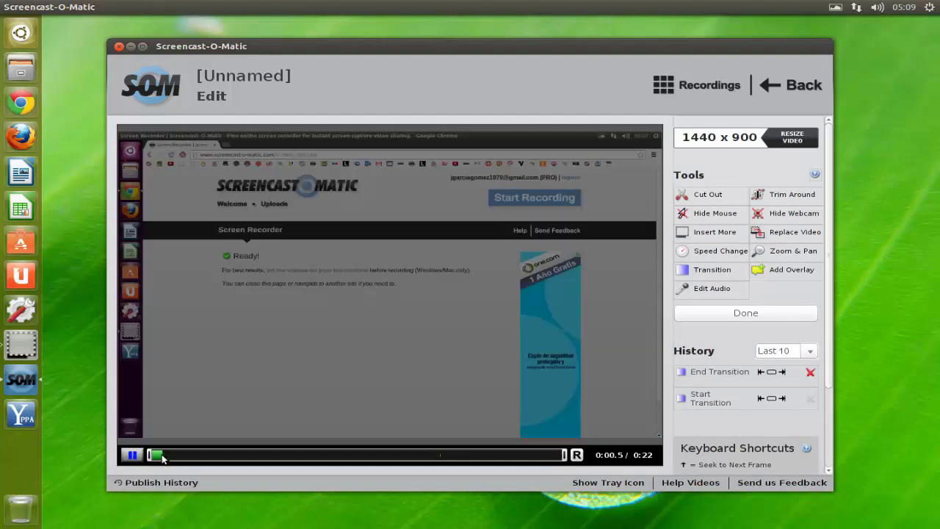
click(148, 455)
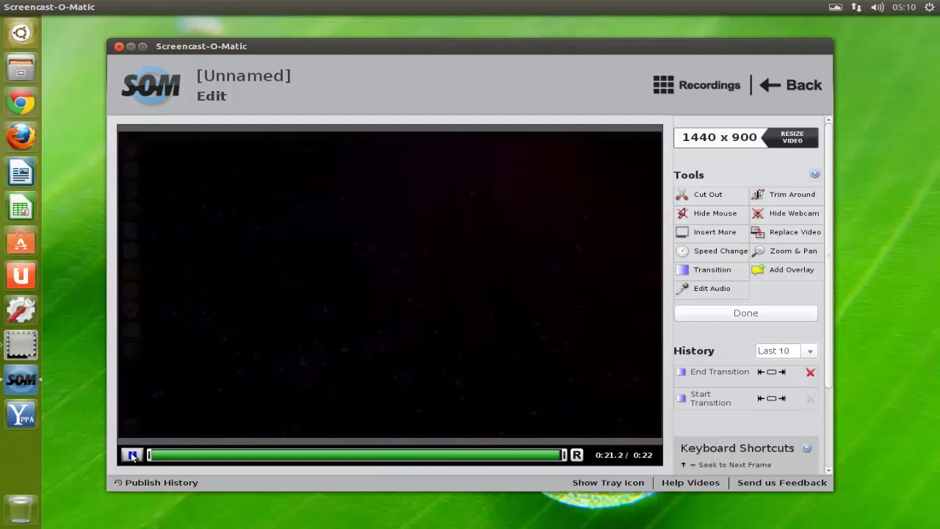
click(131, 453)
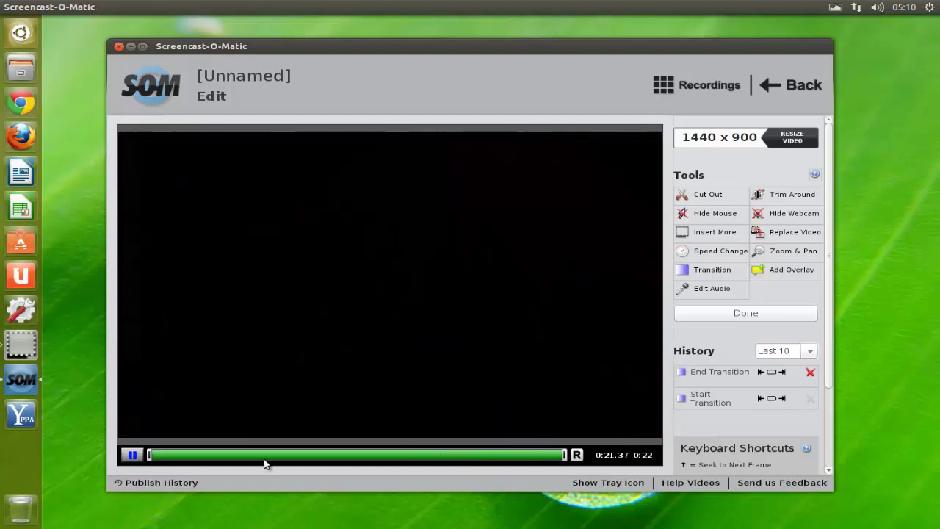
Step: Start adding an overlay over the current selection, with the playback position at 0:00.0
click(779, 271)
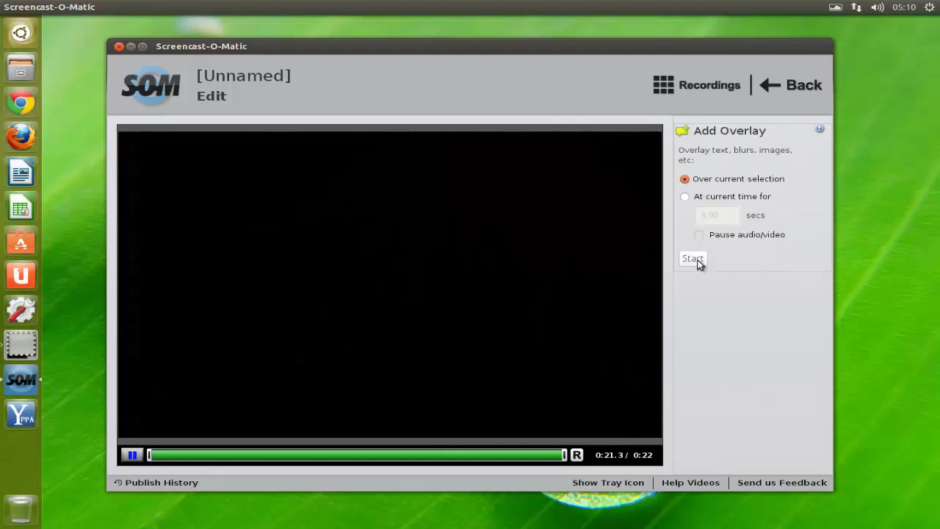
click(158, 455)
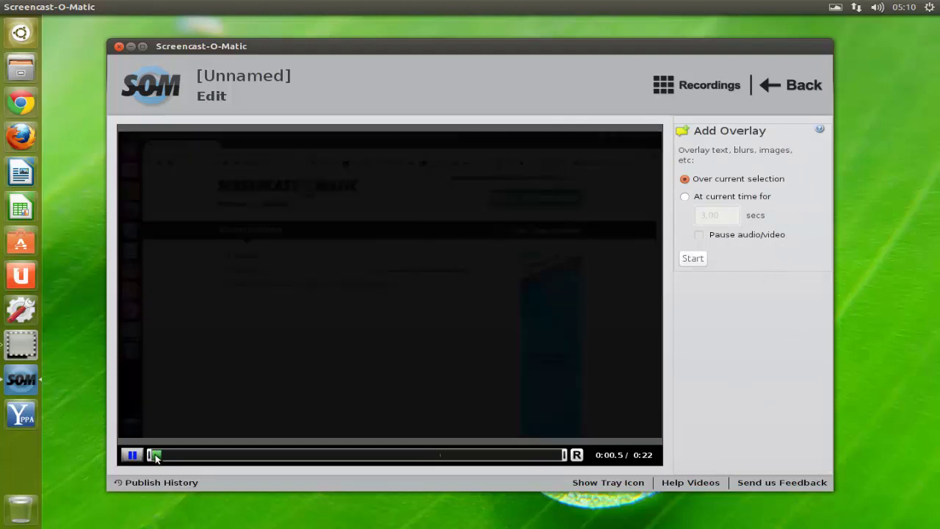
click(132, 455)
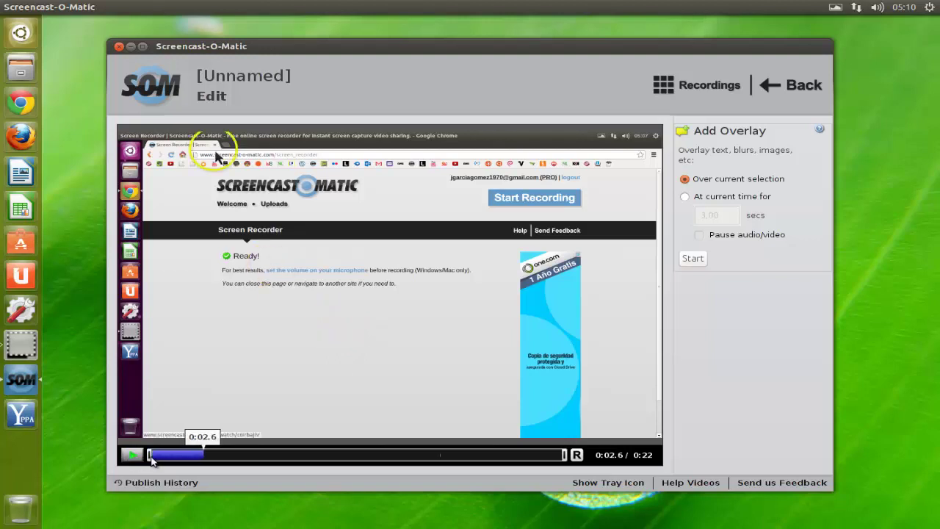
click(151, 455)
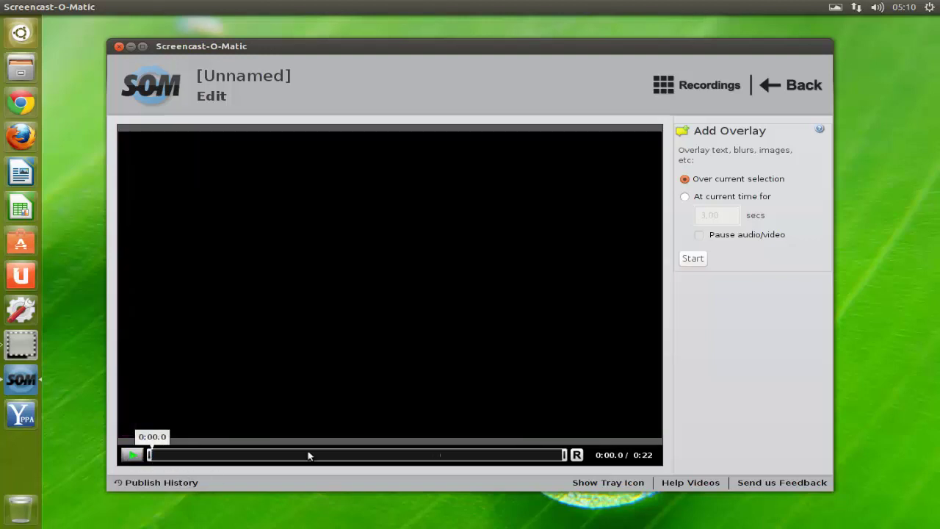
click(693, 258)
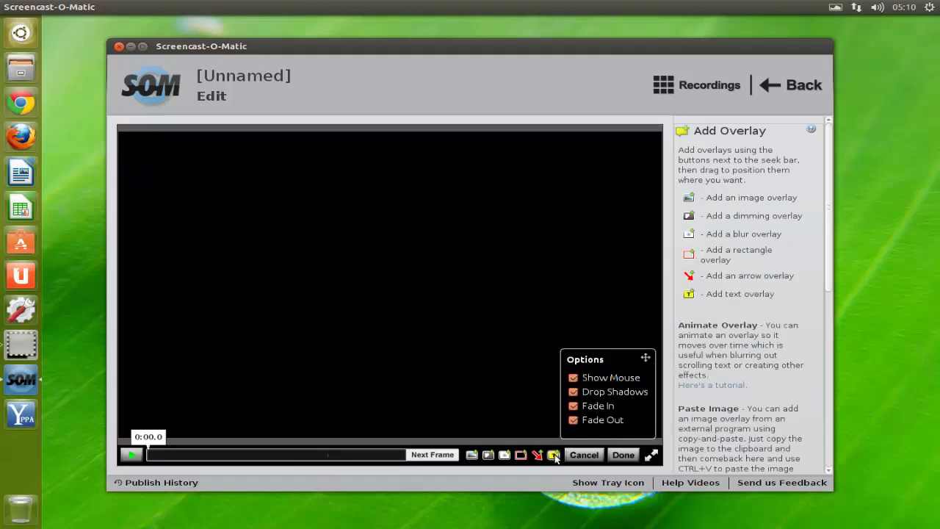
click(553, 455)
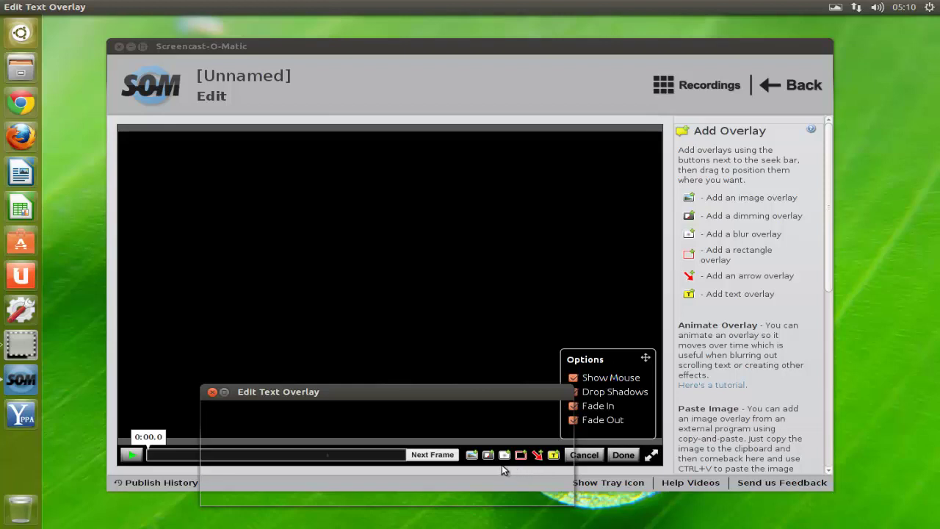
drag(405, 392, 376, 391)
click(184, 390)
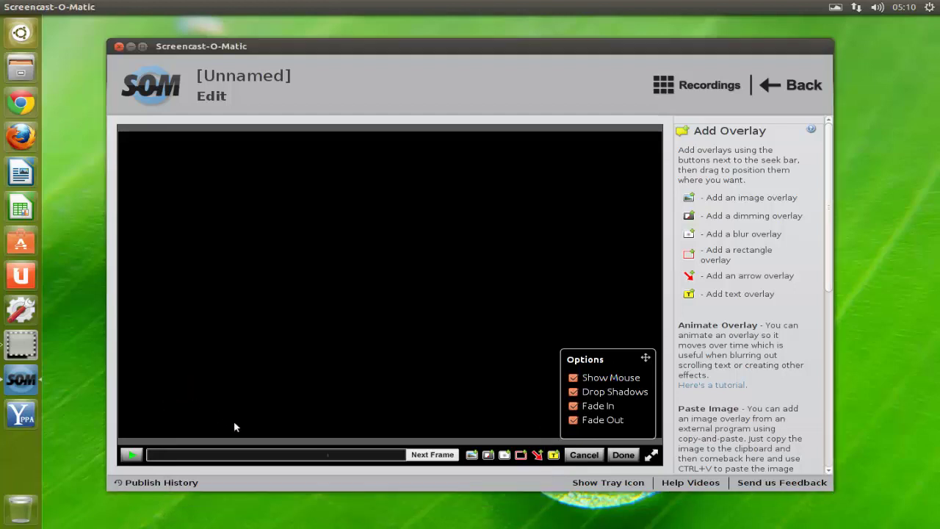
Step: Add a text overlay reading "titulo del screencast" at the start of the recording
click(553, 454)
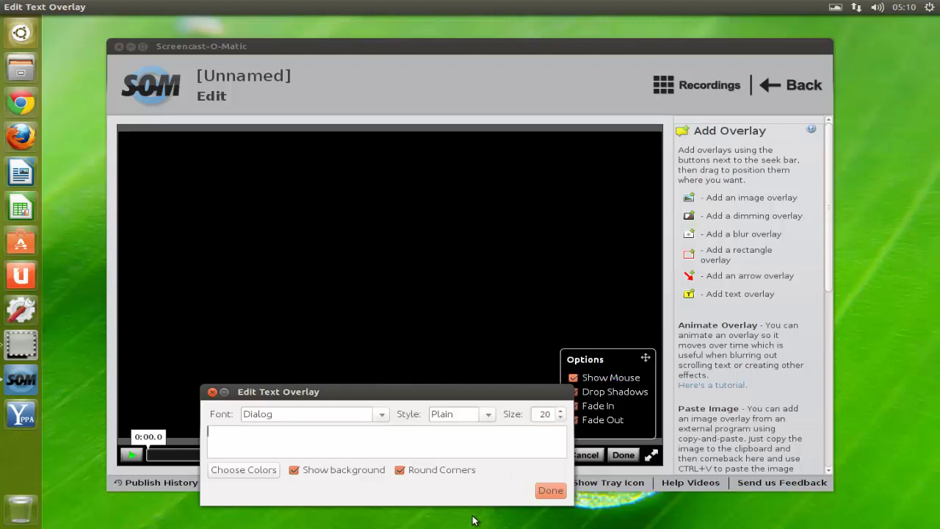
text(t)
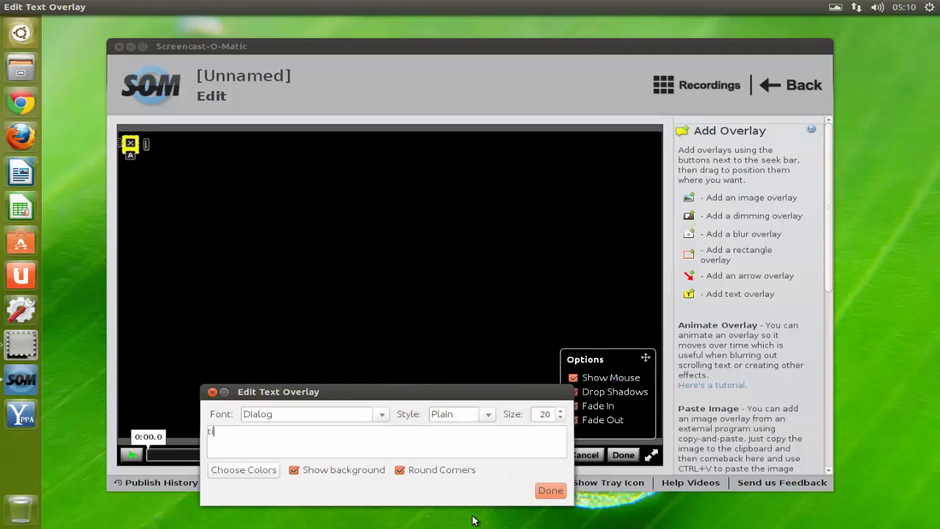
text(itulo)
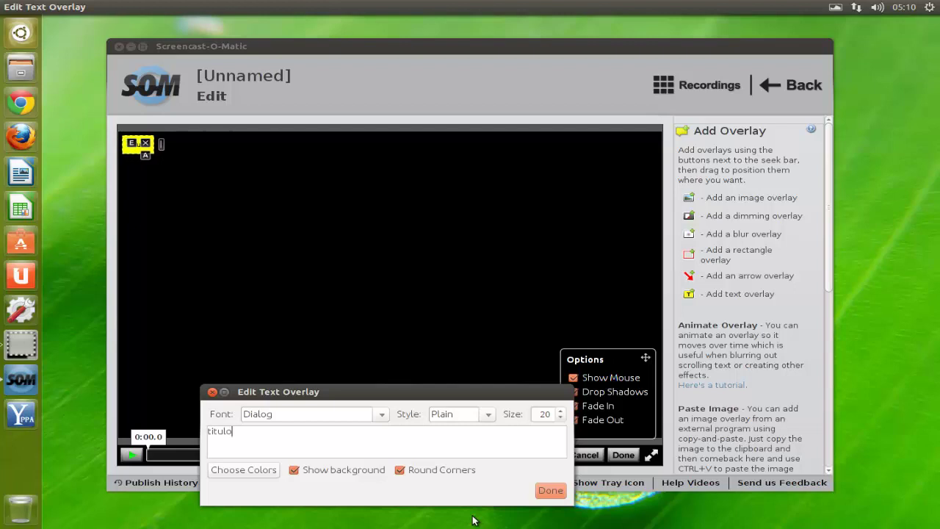
text( del s)
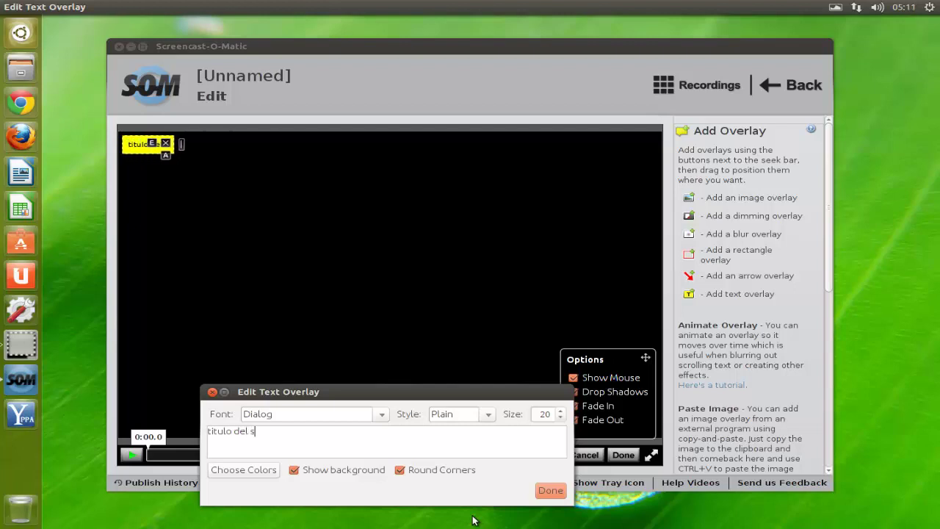
text(cr)
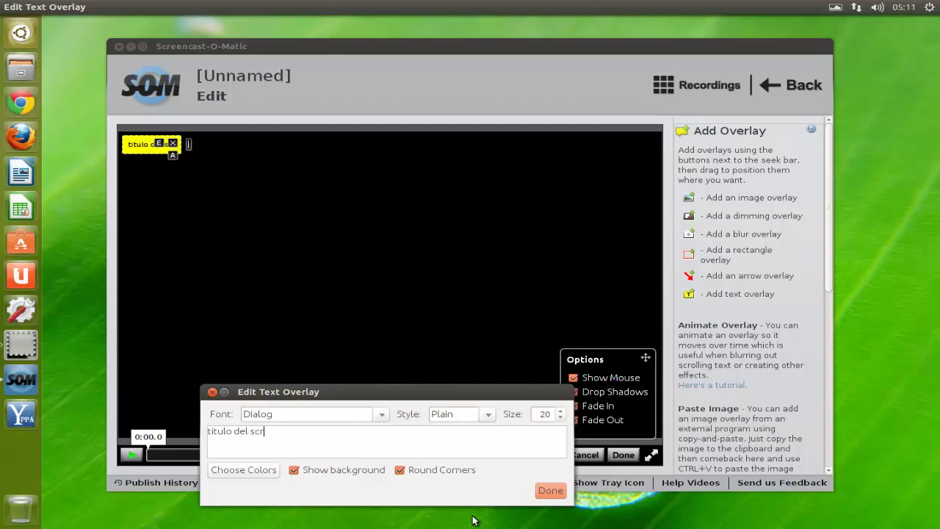
text(eencast)
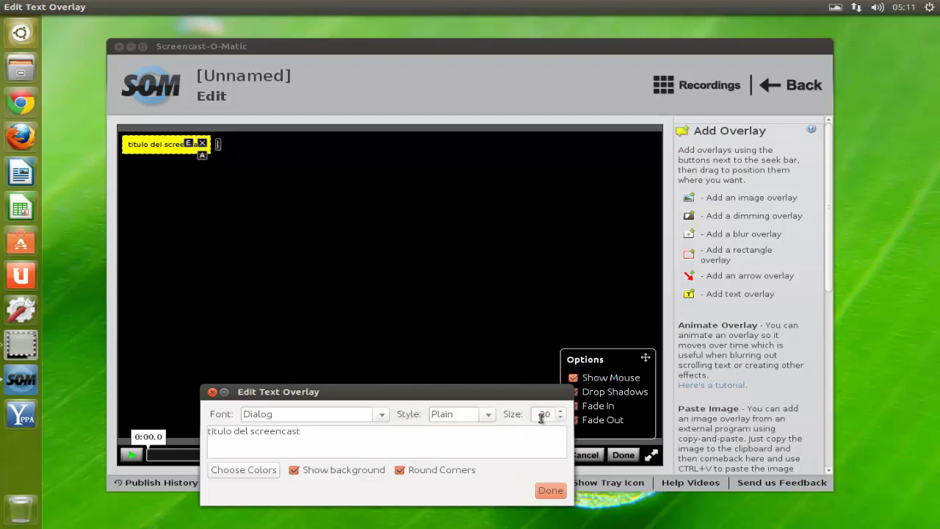
Step: Set the title overlay's text style to Bold and its size to 56
click(490, 416)
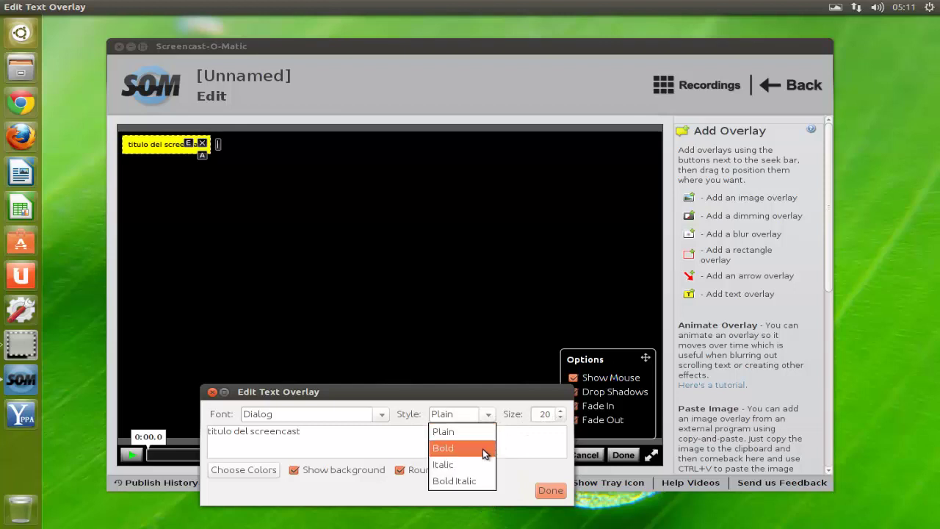
click(482, 448)
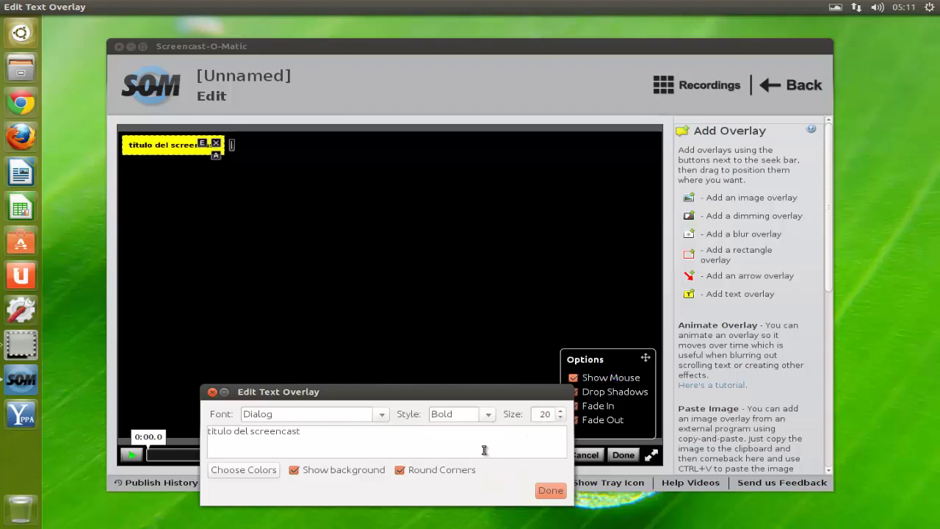
click(561, 411)
click(561, 410)
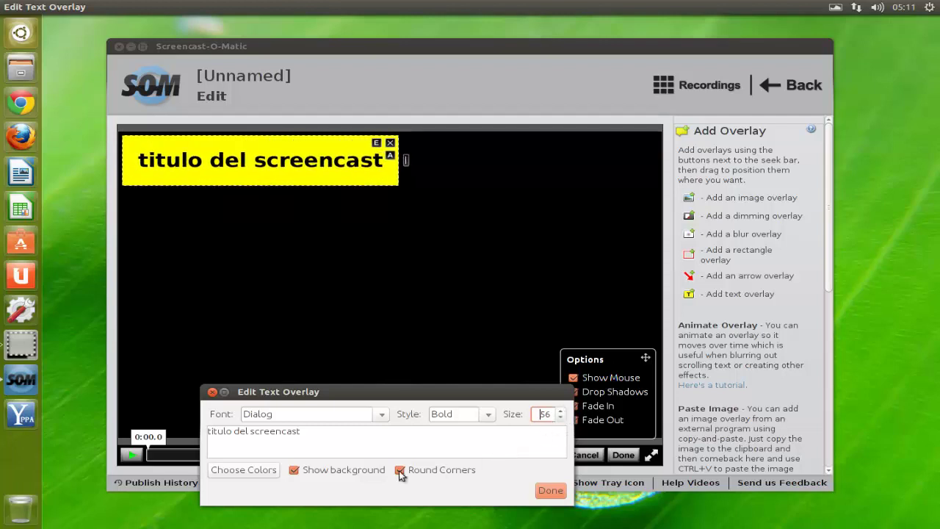
Step: Try the title overlay without its background, look at the text and background color chooser, and turn the background back on
click(293, 470)
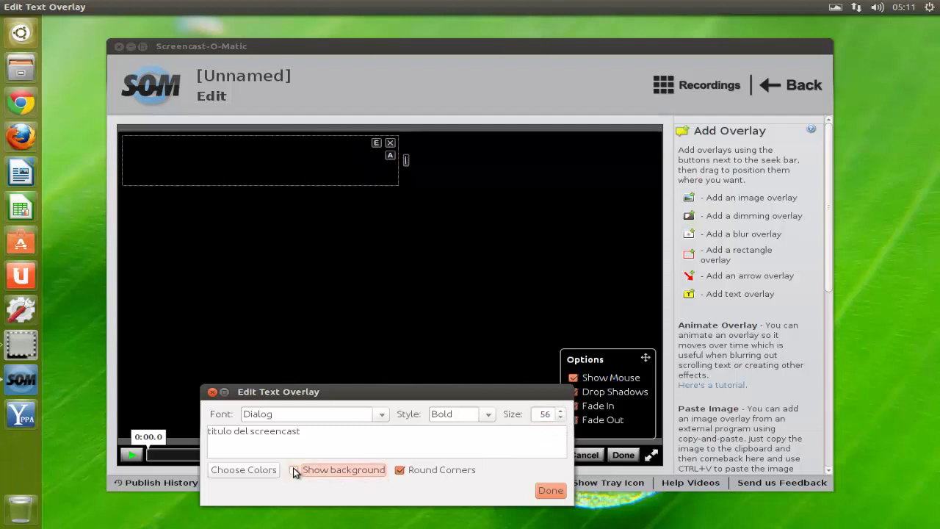
click(255, 470)
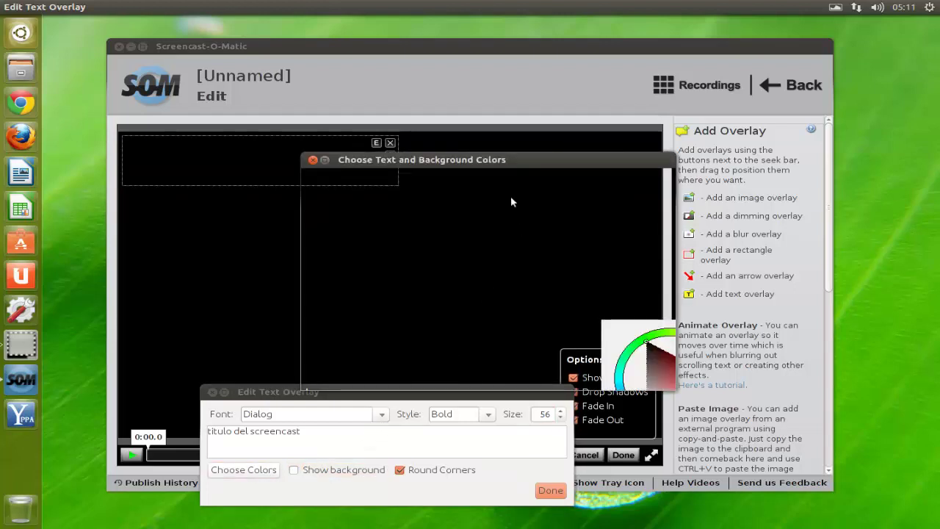
drag(483, 159, 716, 169)
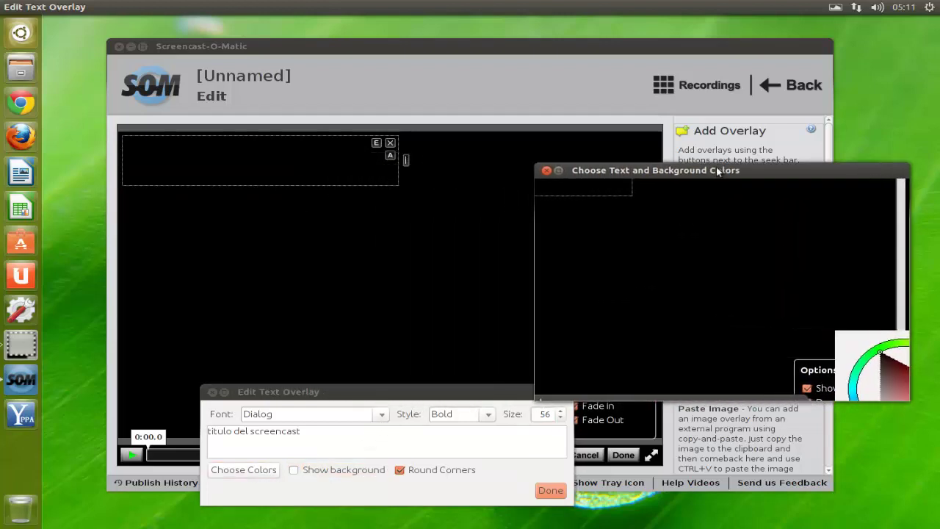
click(558, 170)
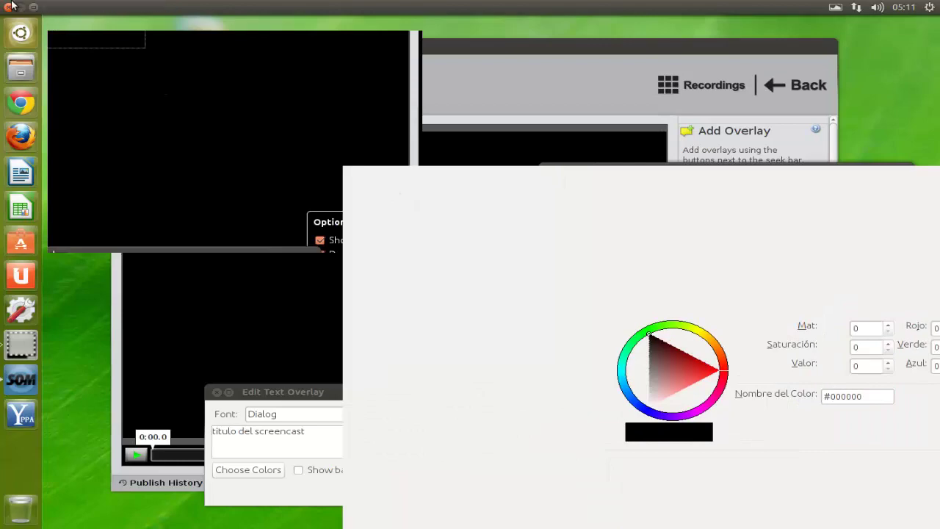
click(9, 7)
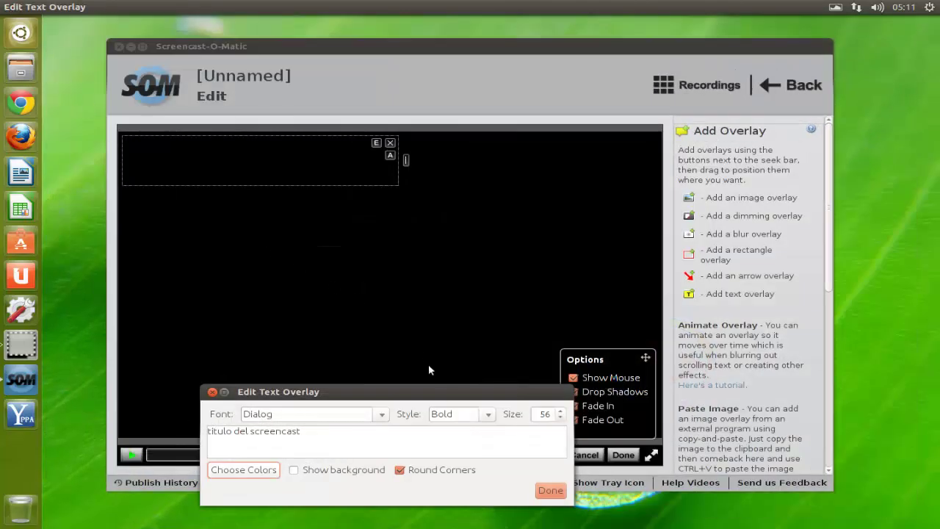
click(296, 470)
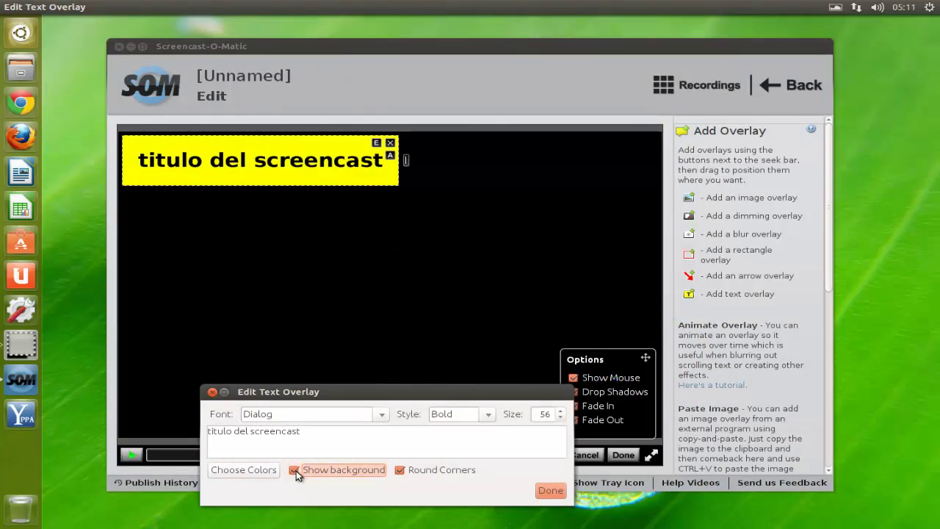
Step: Move the title overlay to about the center of the video frame and review its text settings
drag(277, 161, 406, 272)
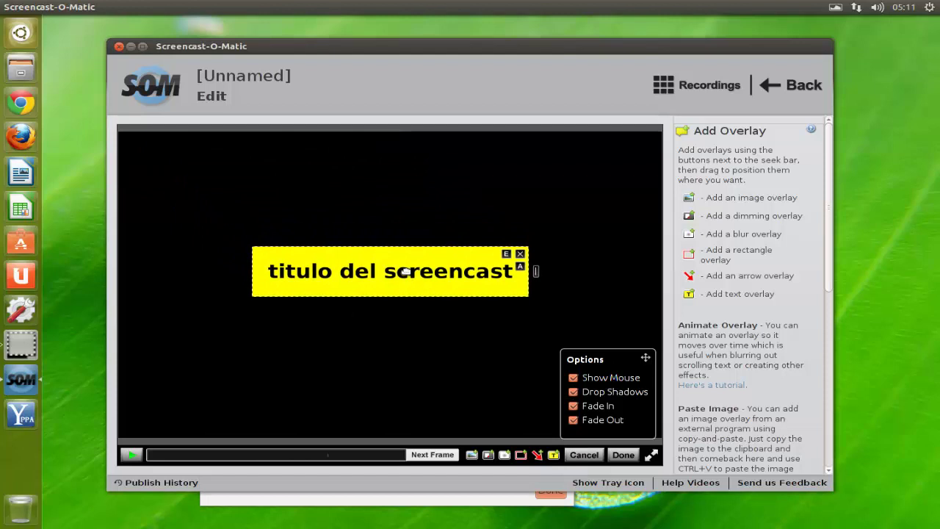
click(506, 255)
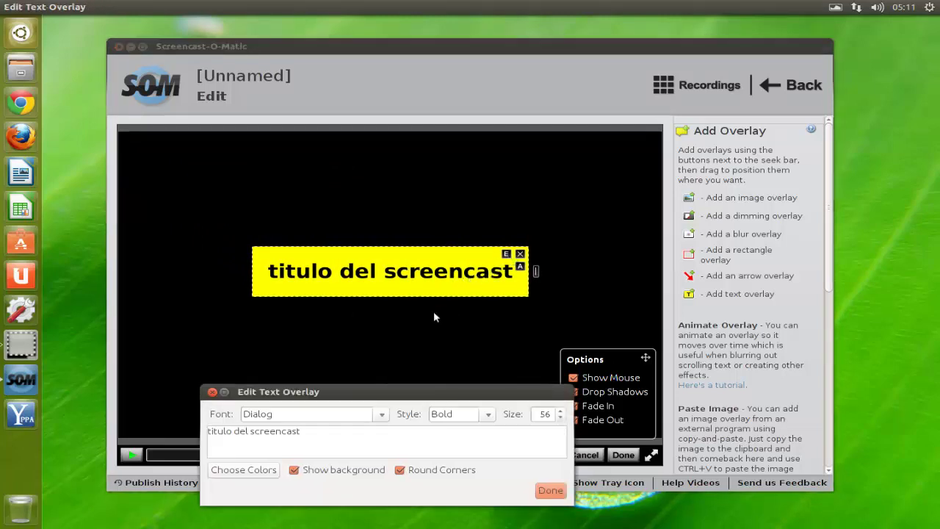
click(212, 391)
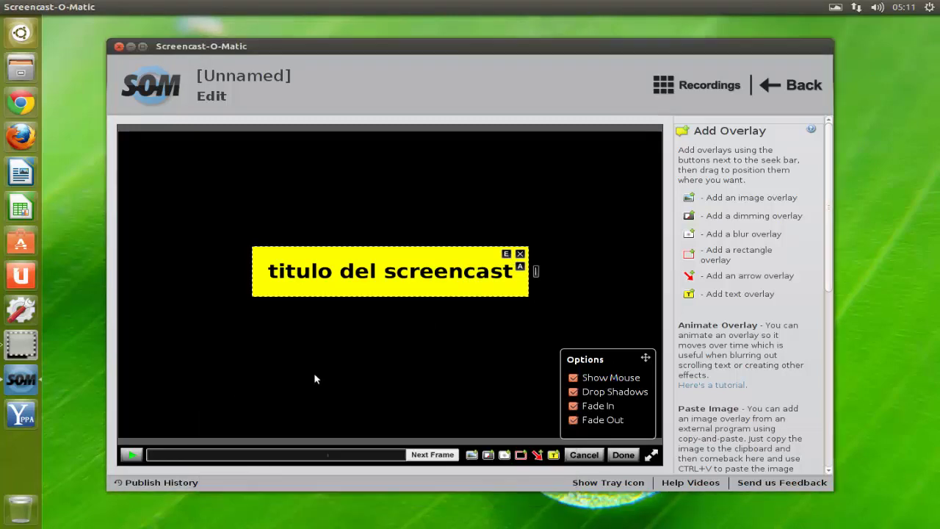
Step: Turn on animation for the title overlay at the start of the recording and play about three seconds to check it
click(521, 267)
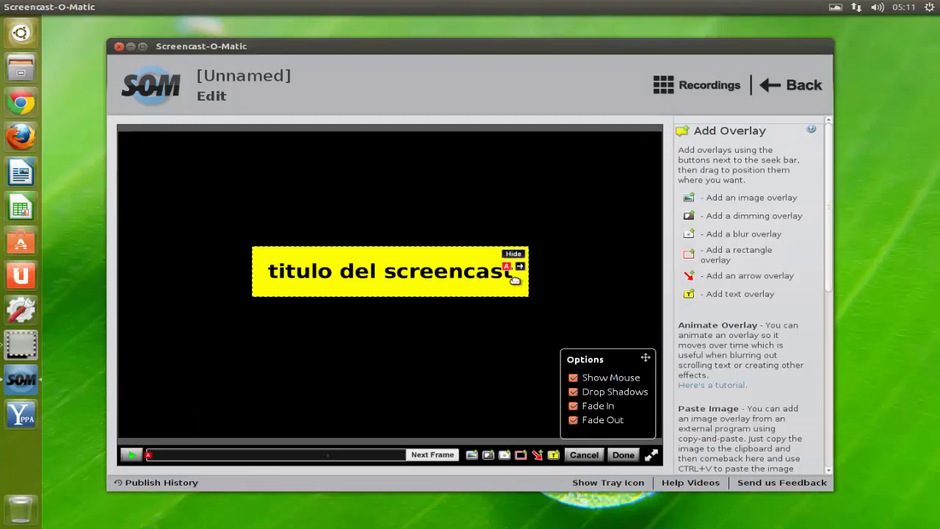
click(131, 456)
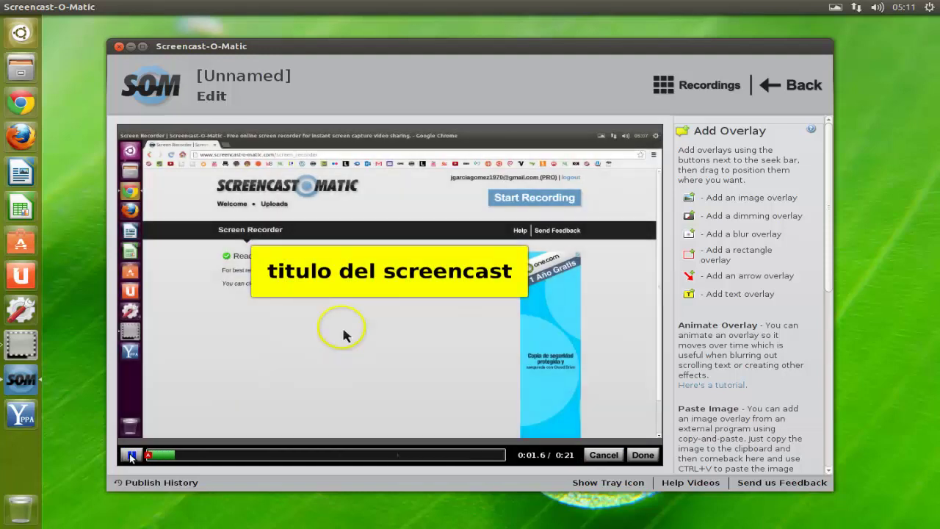
click(131, 456)
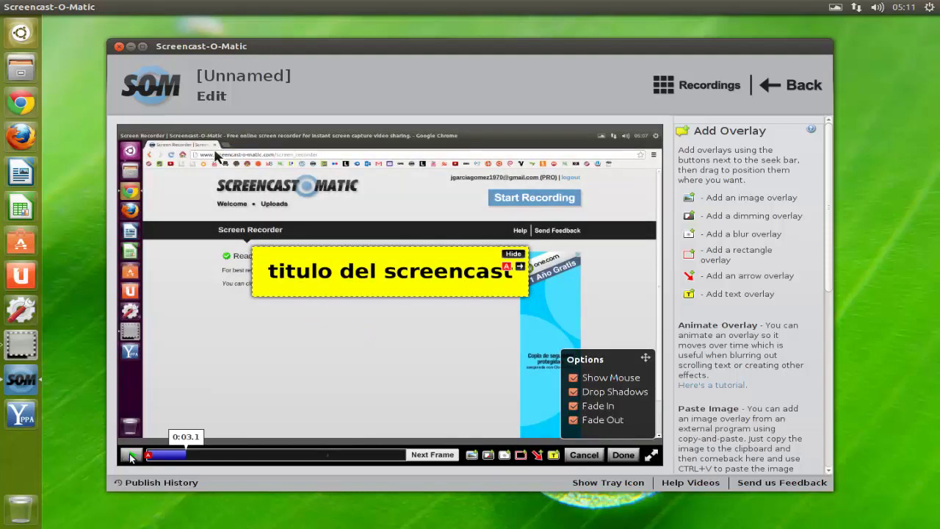
Step: Hide the title overlay from 0:03.1 onward, apply the overlay to the recording, and play about nine seconds to check it
click(513, 254)
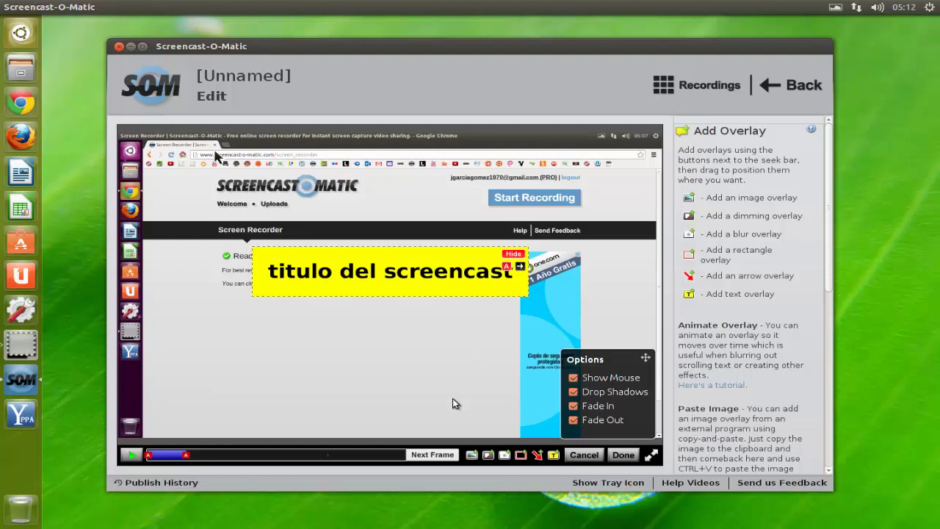
click(623, 455)
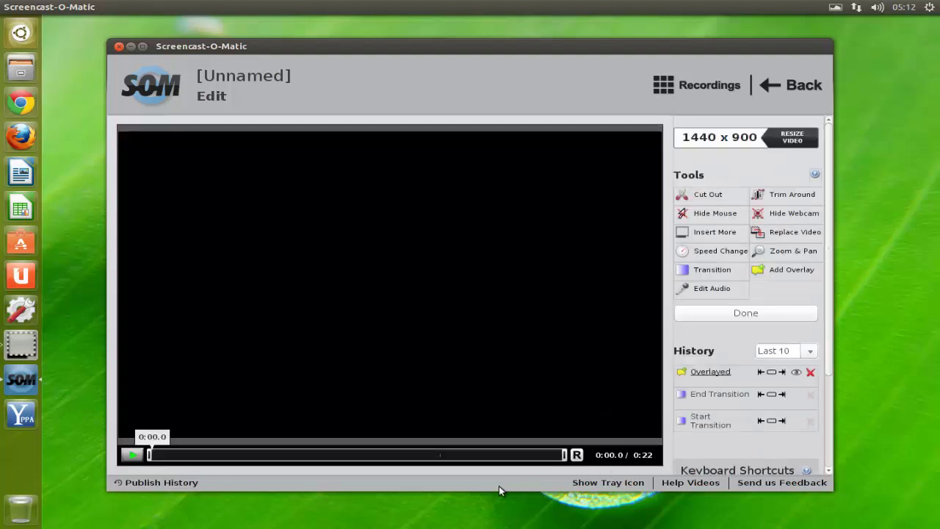
click(132, 455)
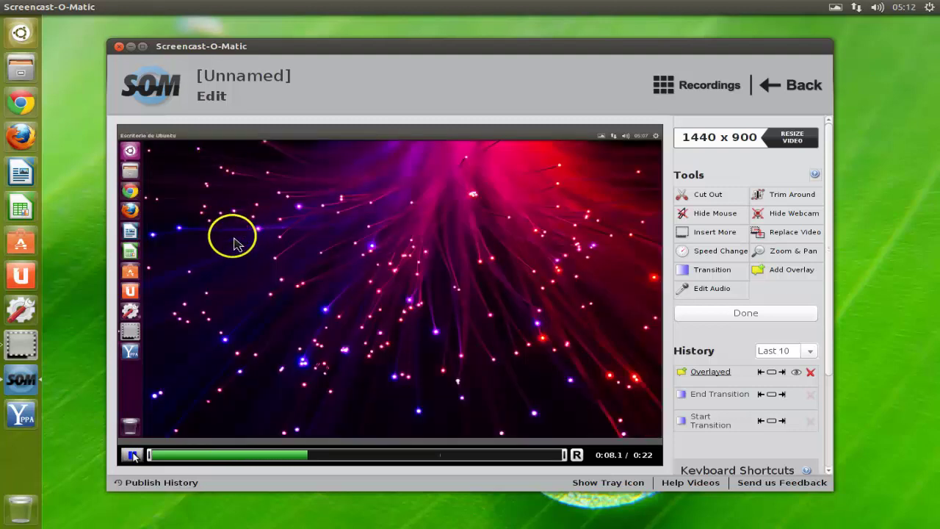
click(133, 454)
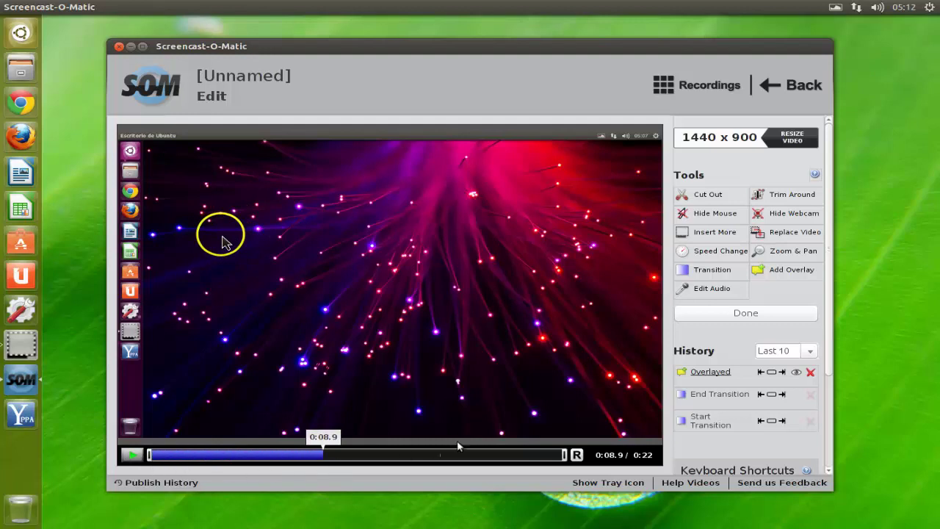
Step: Finish editing the recording and look through the available publishing destinations
click(742, 313)
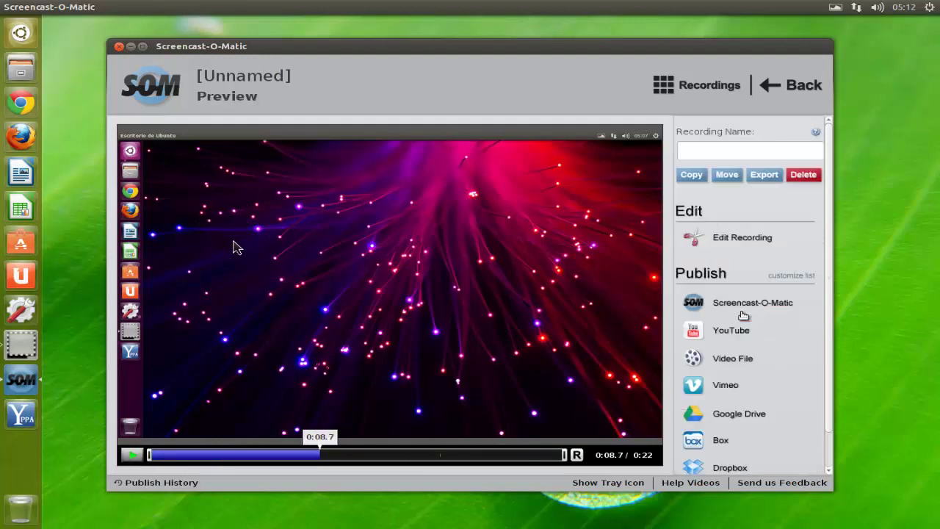
scroll(743, 316, down, 1)
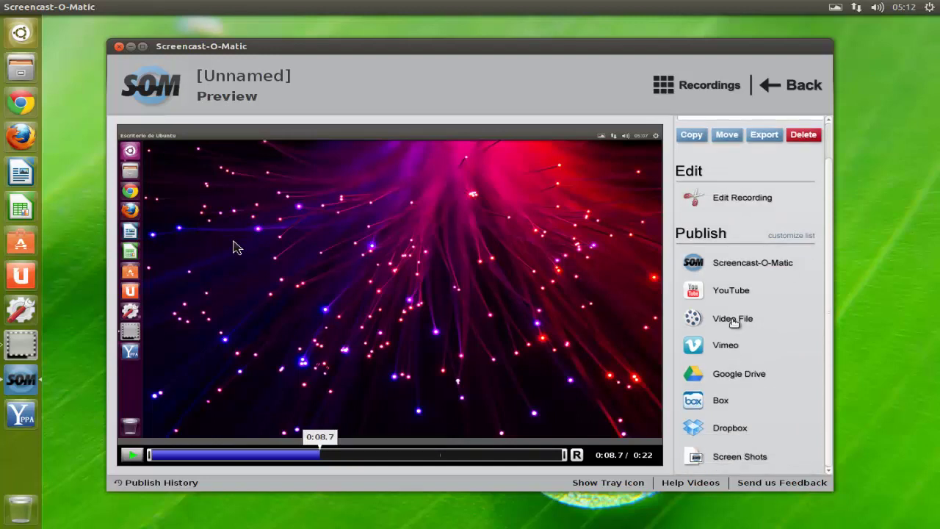
scroll(733, 323, up, 1)
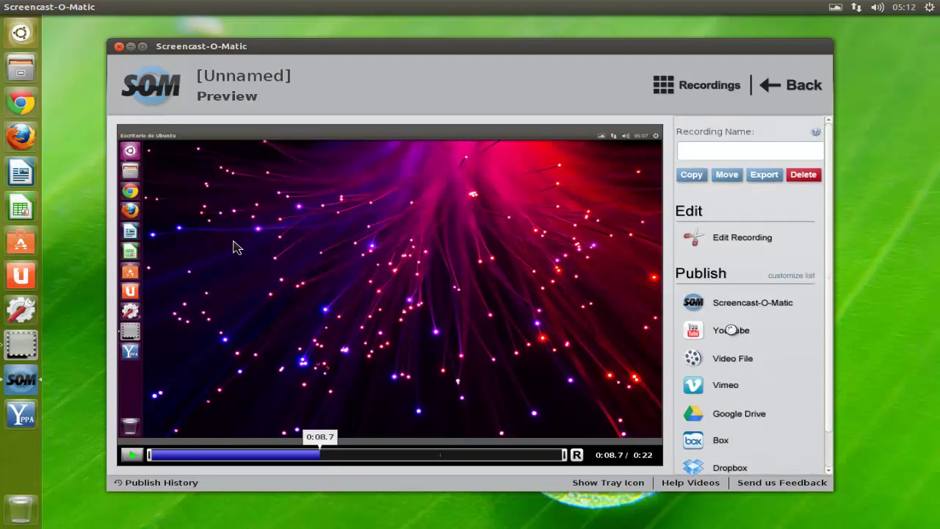
Step: Review the settings for publishing the recording to YouTube, including the prompt for adding a YouTube account, without adding one
click(732, 331)
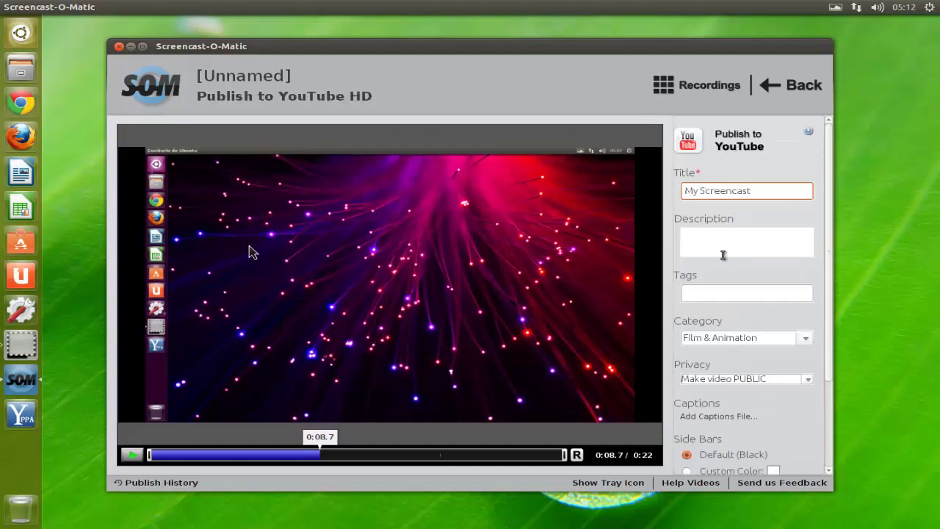
scroll(719, 289, down, 2)
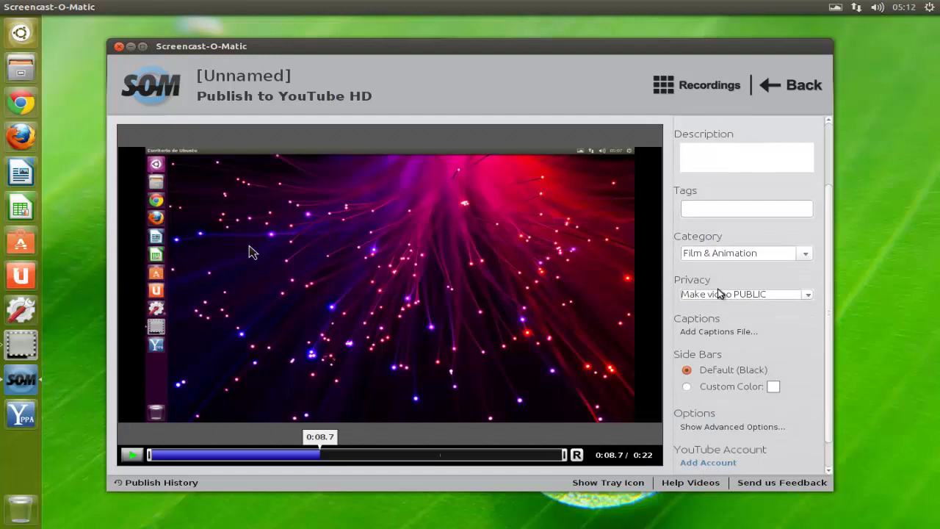
scroll(719, 292, down, 1)
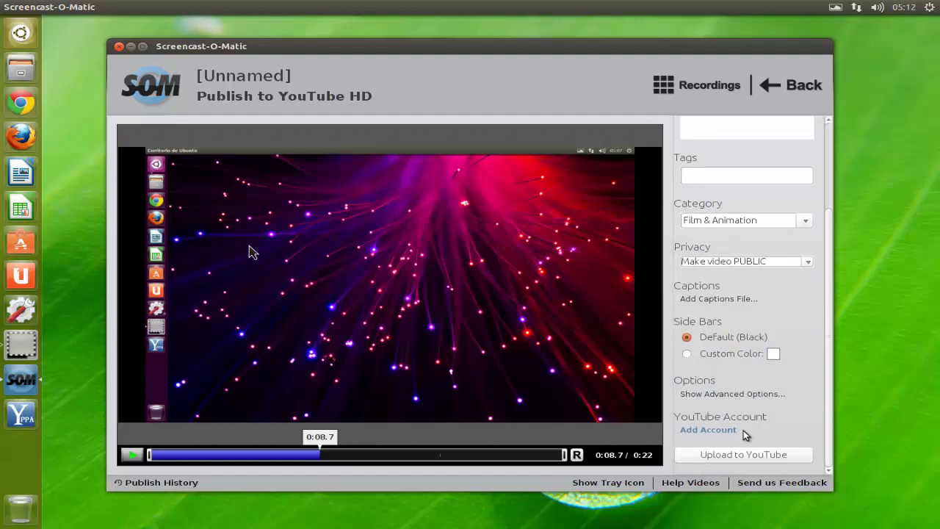
click(721, 430)
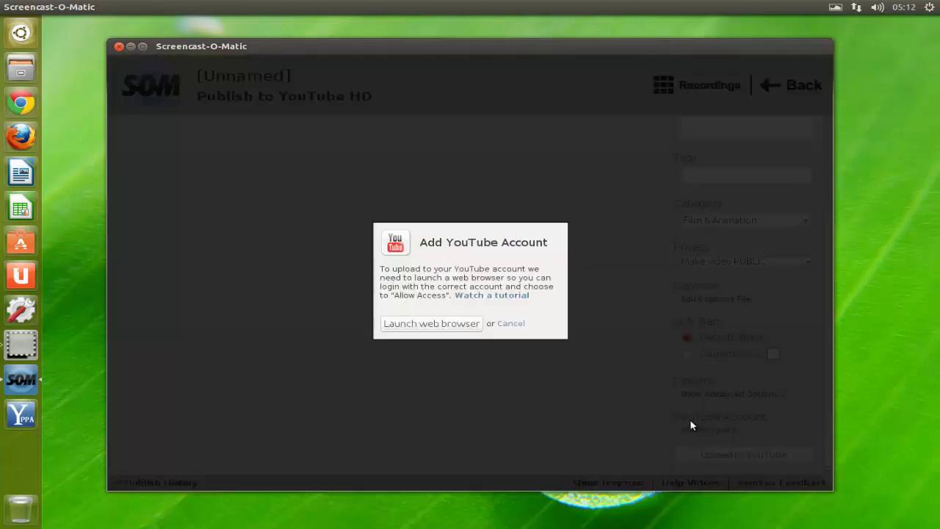
click(519, 328)
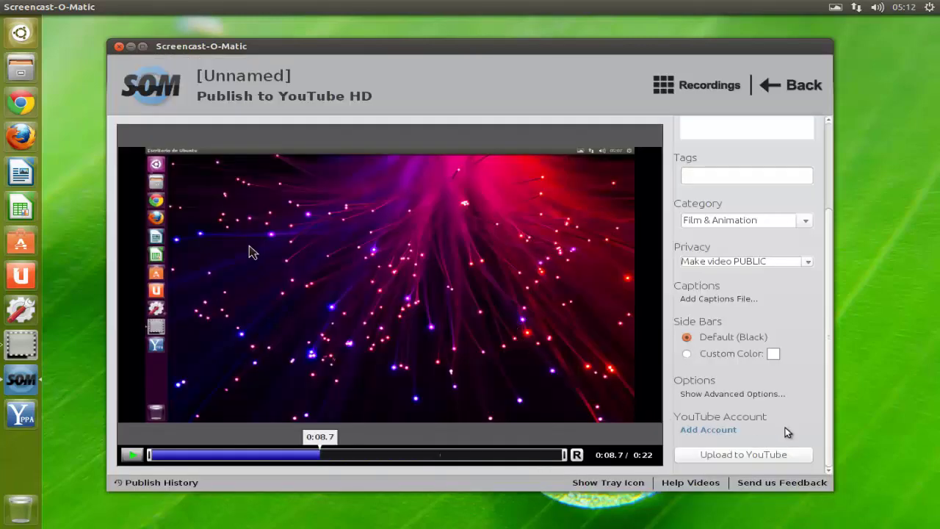
scroll(764, 428, up, 3)
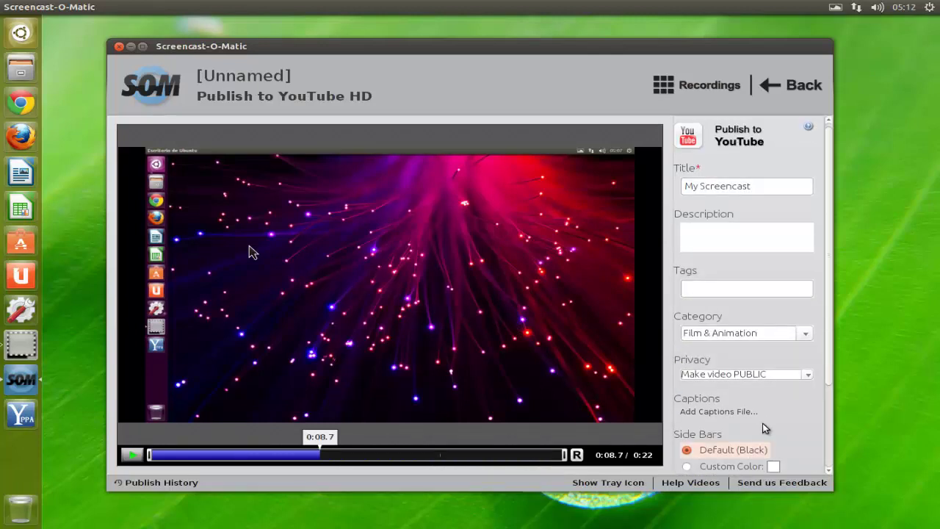
scroll(764, 429, down, 3)
scroll(764, 428, down, 1)
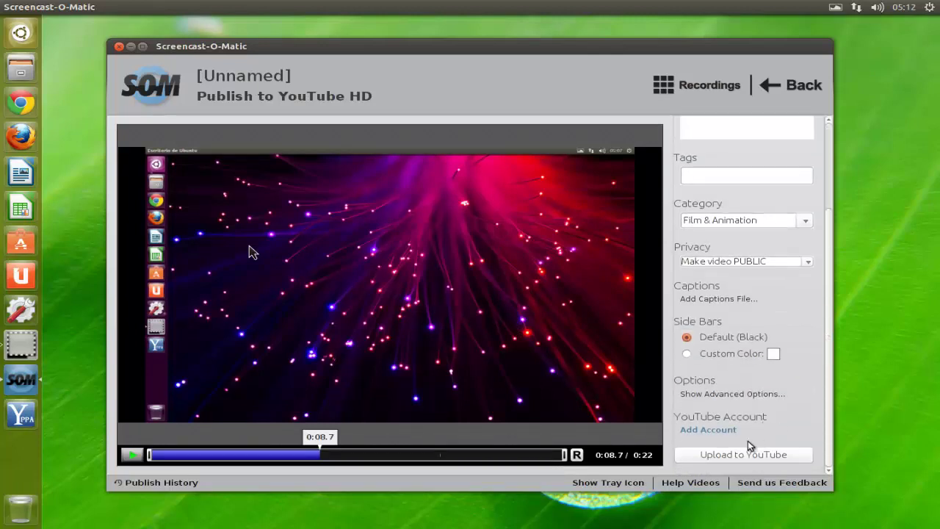
scroll(775, 385, up, 3)
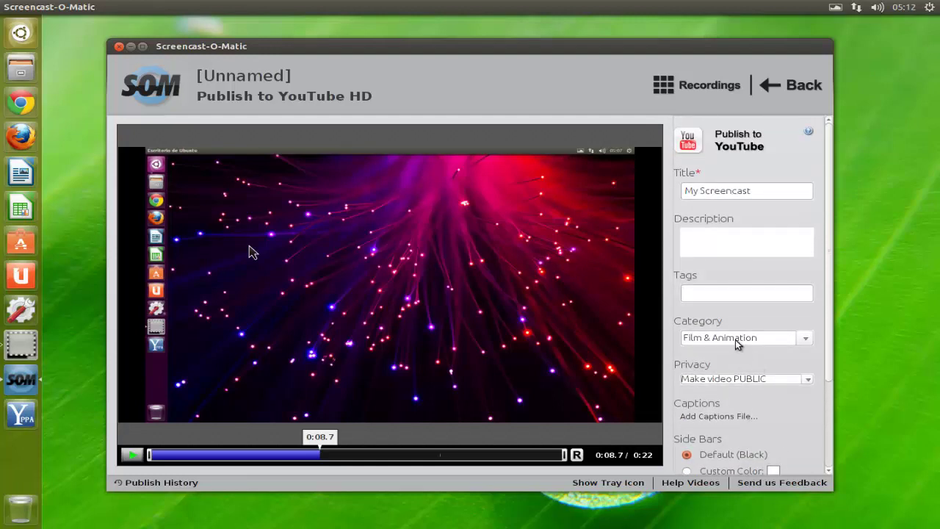
Step: Look at the recordings and scripts stored on this computer, and close Screencast-O-Matic
click(666, 86)
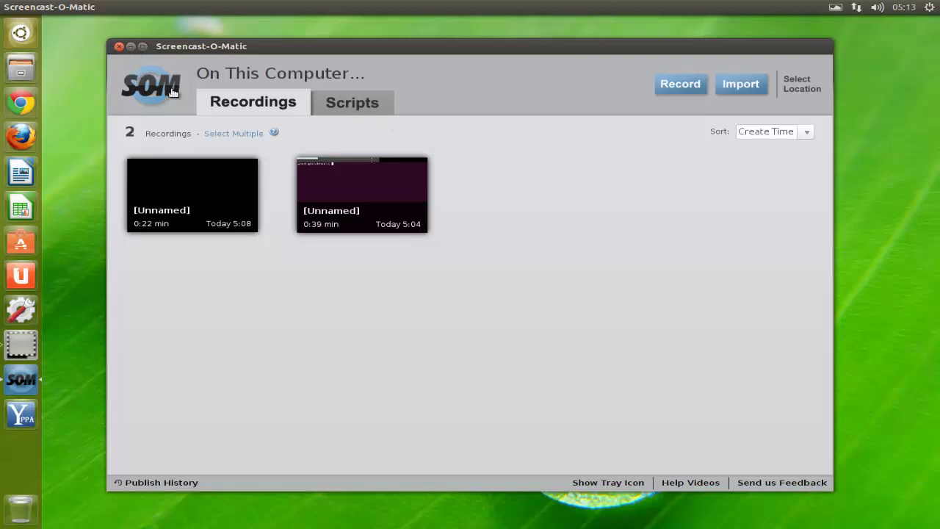
click(334, 106)
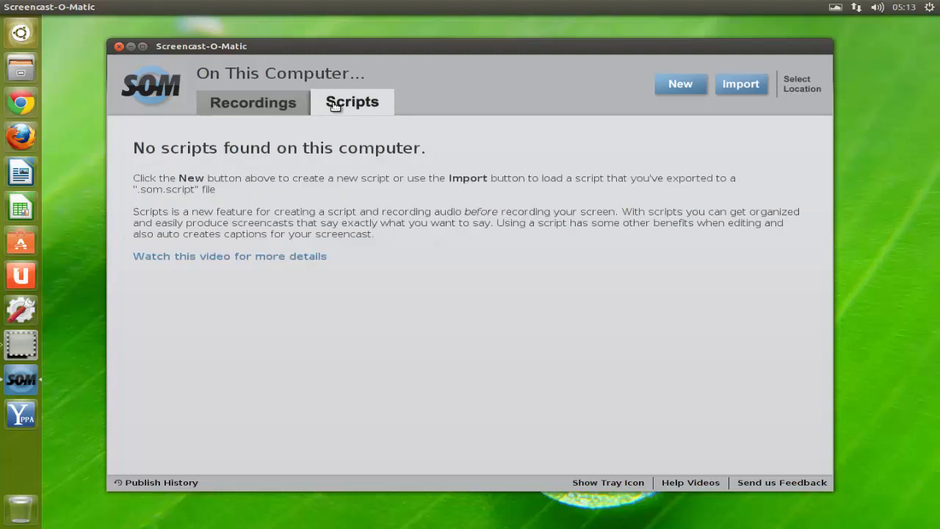
click(253, 103)
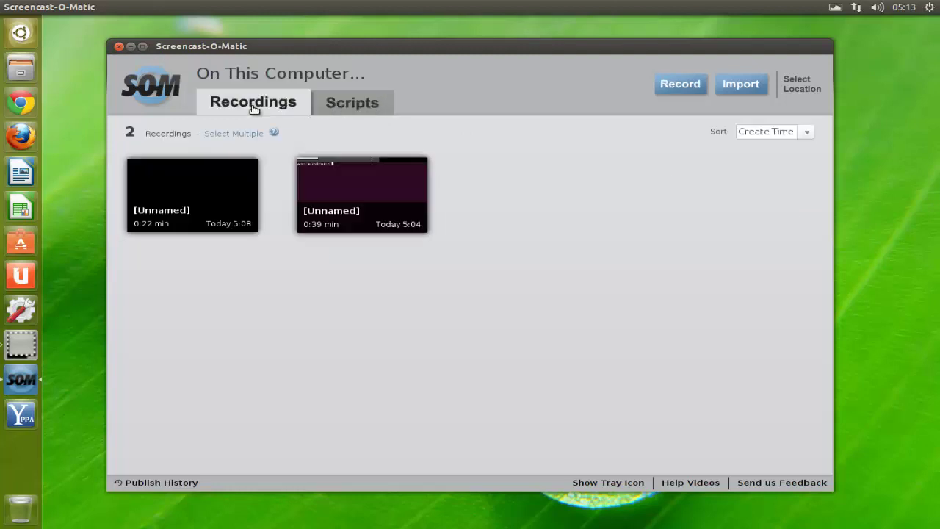
click(119, 47)
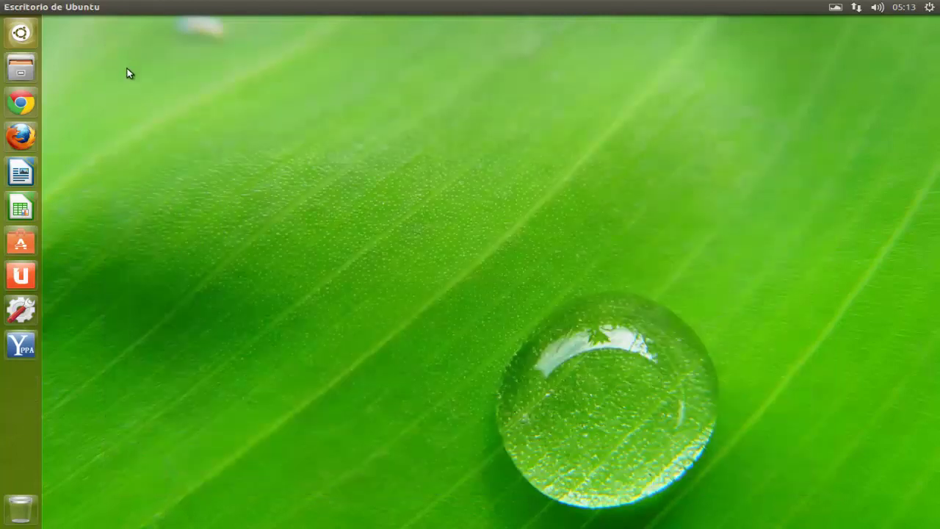